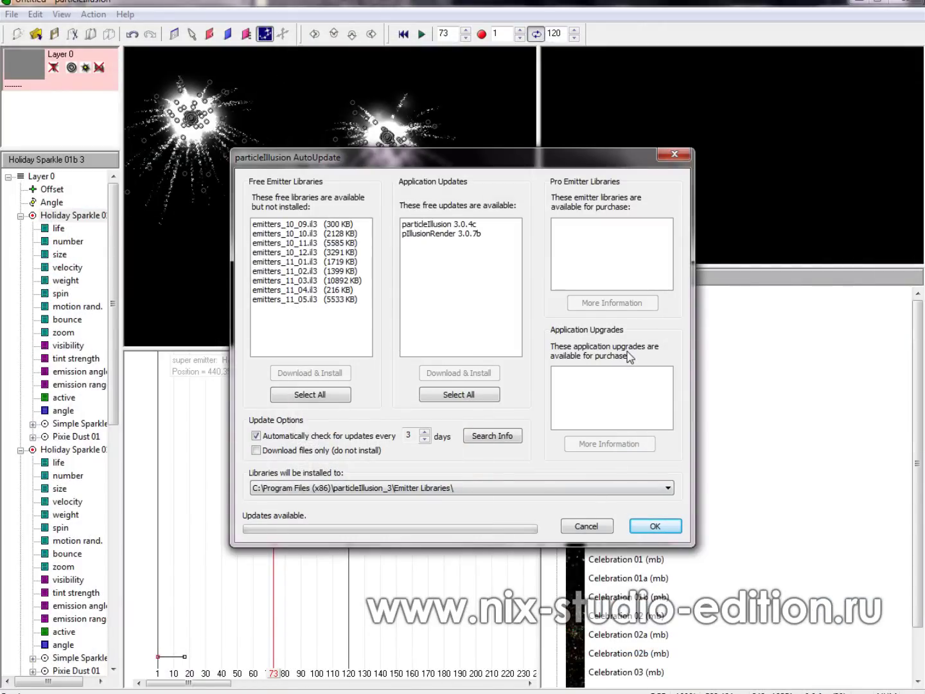
Select the particleIllusion 3.0.4c update, then close AutoUpdate without downloading anything.
{"action": "left_click", "coordinate": [460, 224]}
{"action": "left_click", "coordinate": [465, 234], "text": "shift"}
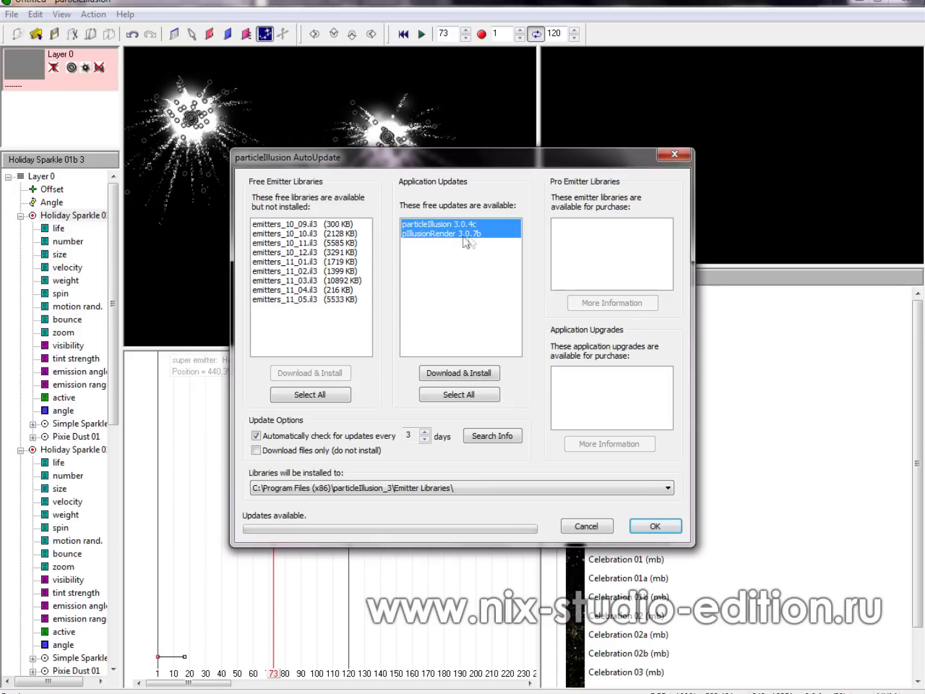
{"action": "left_click", "coordinate": [429, 226]}
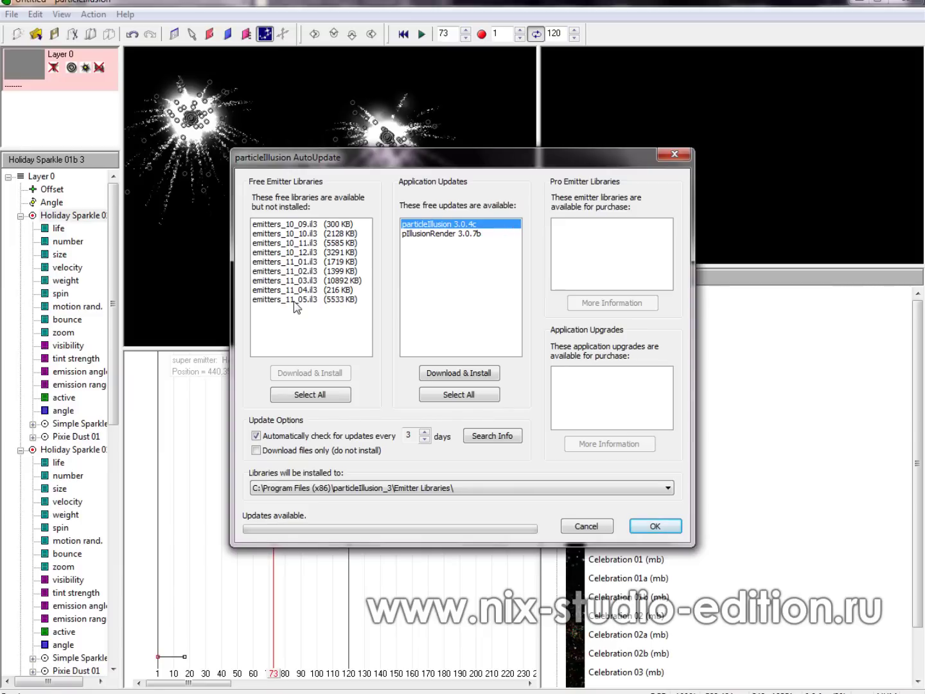
{"action": "left_click", "coordinate": [586, 525]}
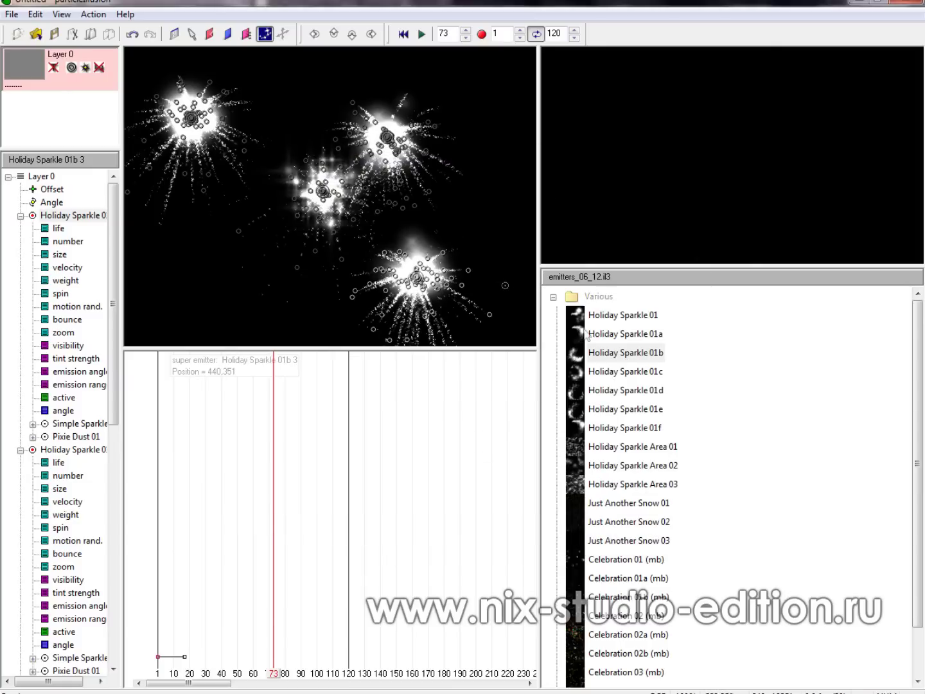
Preview Holiday Sparkle Area 03, Celebration 01, Holiday Sparkle 01b and Celebration 02b, then open another library.
{"action": "left_click", "coordinate": [629, 483]}
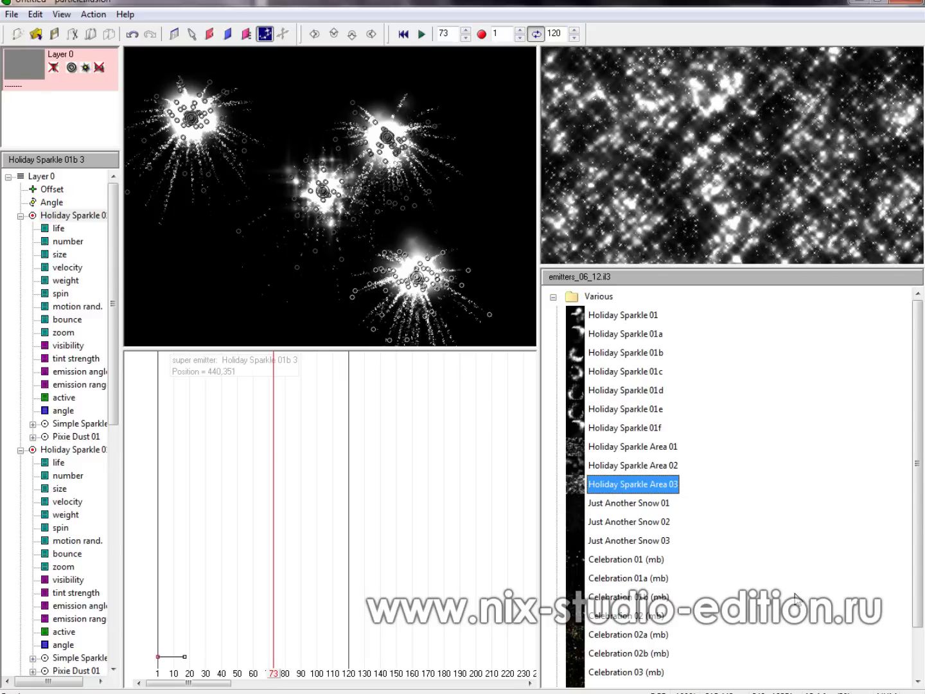
{"action": "left_click", "coordinate": [635, 560]}
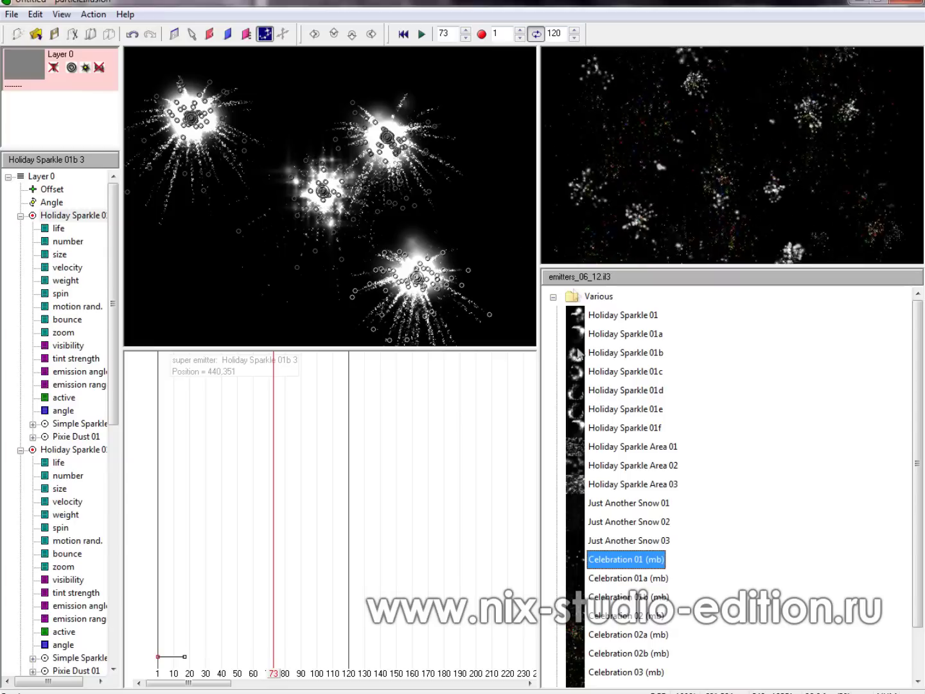
{"action": "left_click", "coordinate": [581, 353]}
{"action": "scroll", "coordinate": [681, 475], "scroll_direction": "down", "scroll_amount": 1}
{"action": "left_click", "coordinate": [626, 596]}
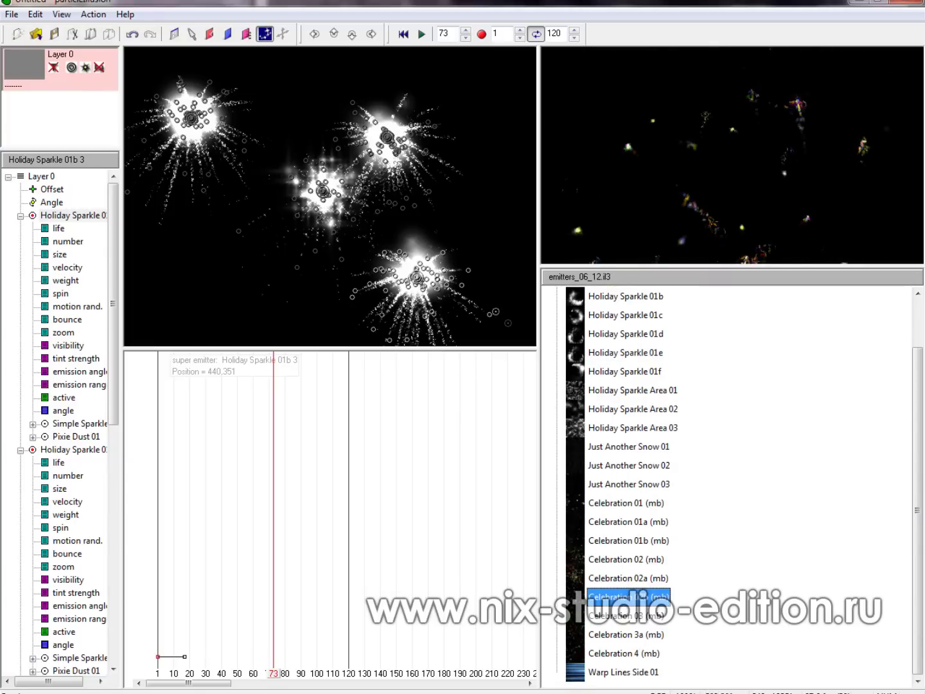
{"action": "left_click", "coordinate": [618, 277]}
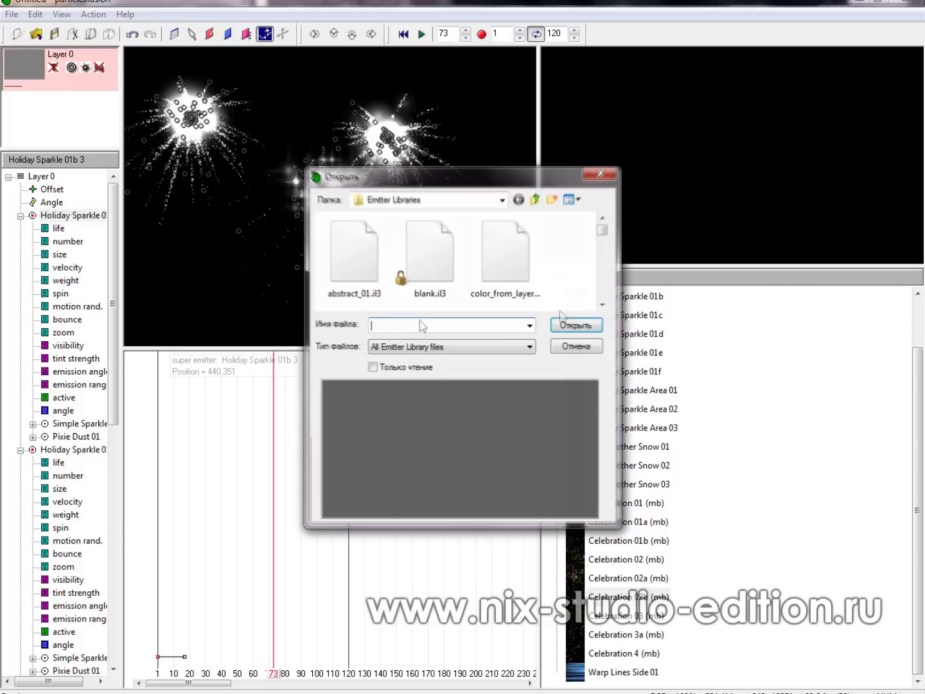
Load the Default.il3 library, swap stage emitters for Star Trail 2, and stop at frame 102.
{"action": "left_click", "coordinate": [363, 264]}
{"action": "scroll", "coordinate": [469, 257], "scroll_direction": "down", "scroll_amount": 1}
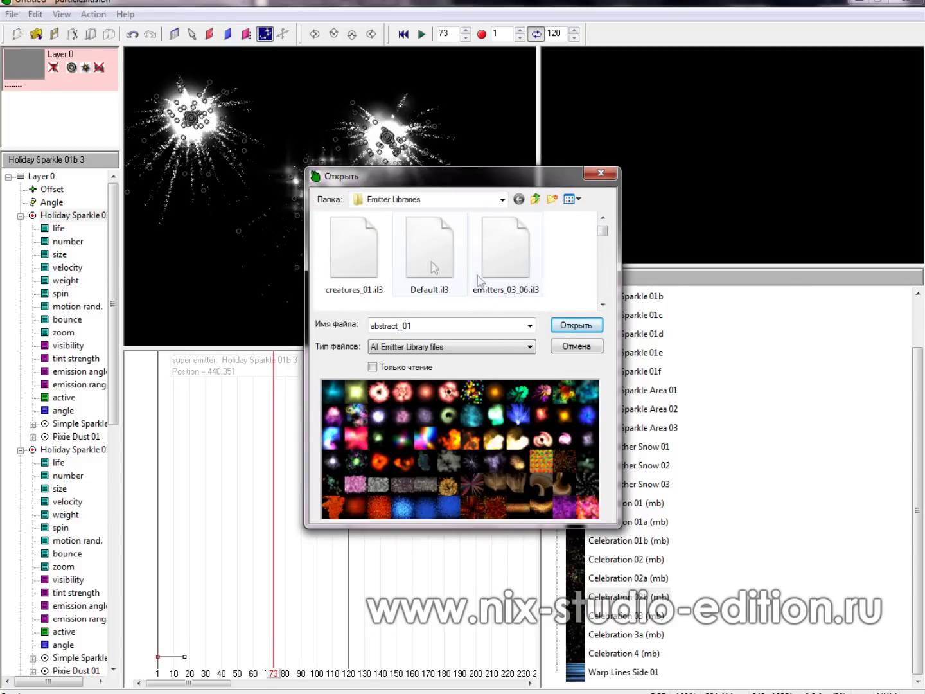
{"action": "double_click", "coordinate": [431, 264]}
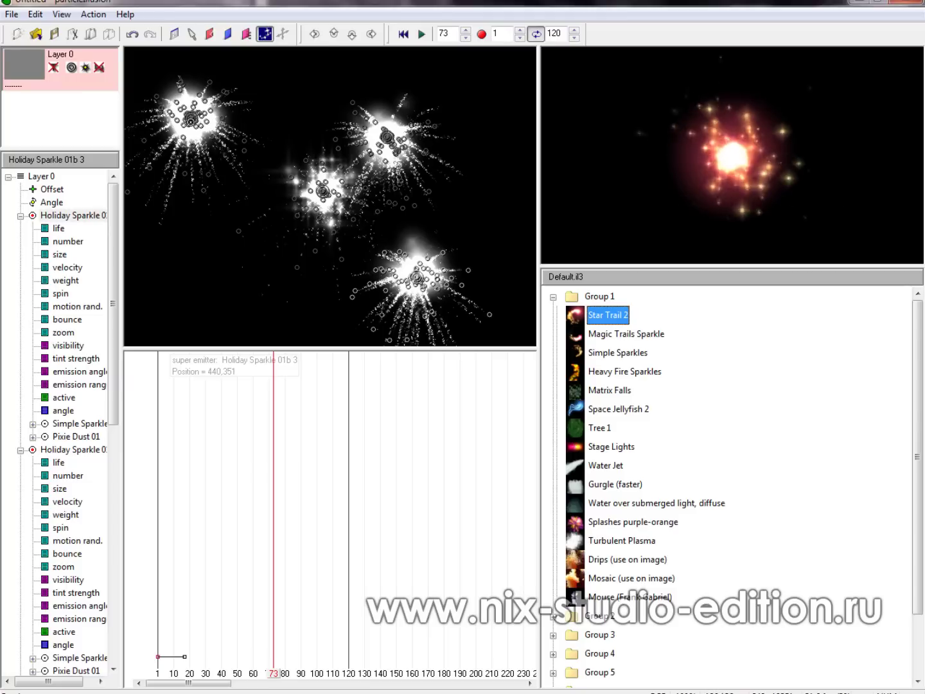
{"action": "key", "text": "space"}
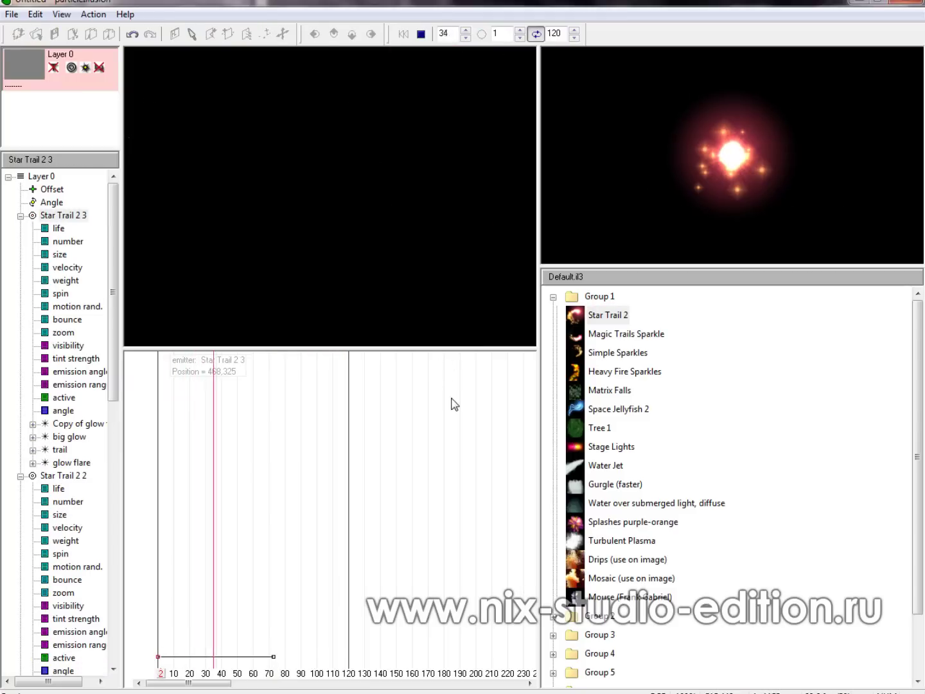
{"action": "left_click", "coordinate": [319, 377]}
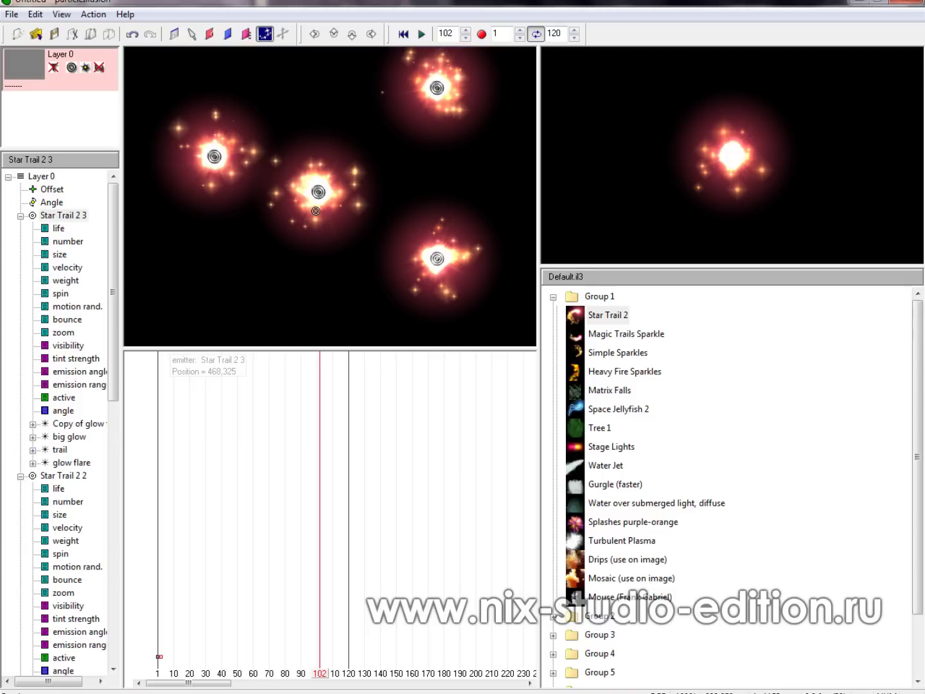
Preview the Water Jet emitter, then bring up the Toolfarm store page in the browser.
{"action": "left_click", "coordinate": [606, 465]}
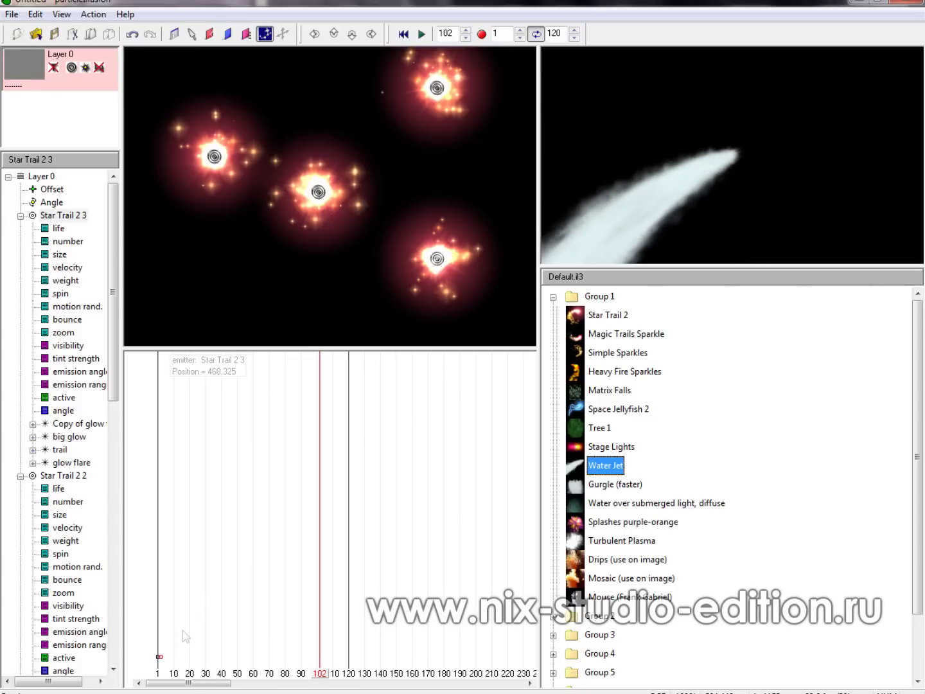
{"action": "key", "text": "alt+Tab"}
{"action": "key", "text": "ctrl+Tab"}
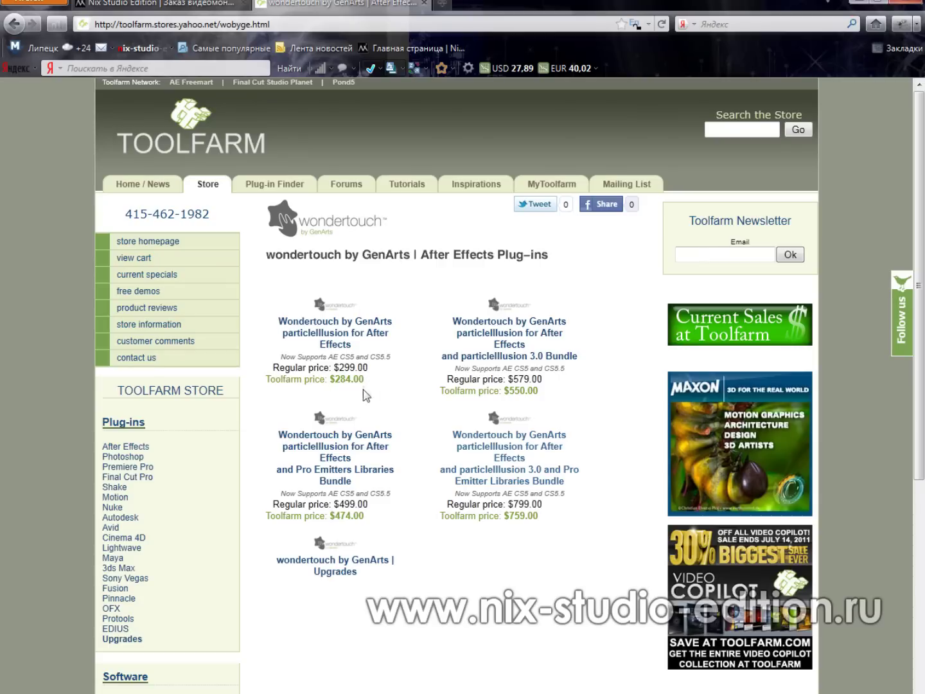
Highlight the $284.00 particleIllusion price, deselect it, and return to the nix-studio-edition.ru tab.
{"action": "left_click_drag", "start_coordinate": [367, 379], "coordinate": [331, 381]}
{"action": "left_click", "coordinate": [395, 397]}
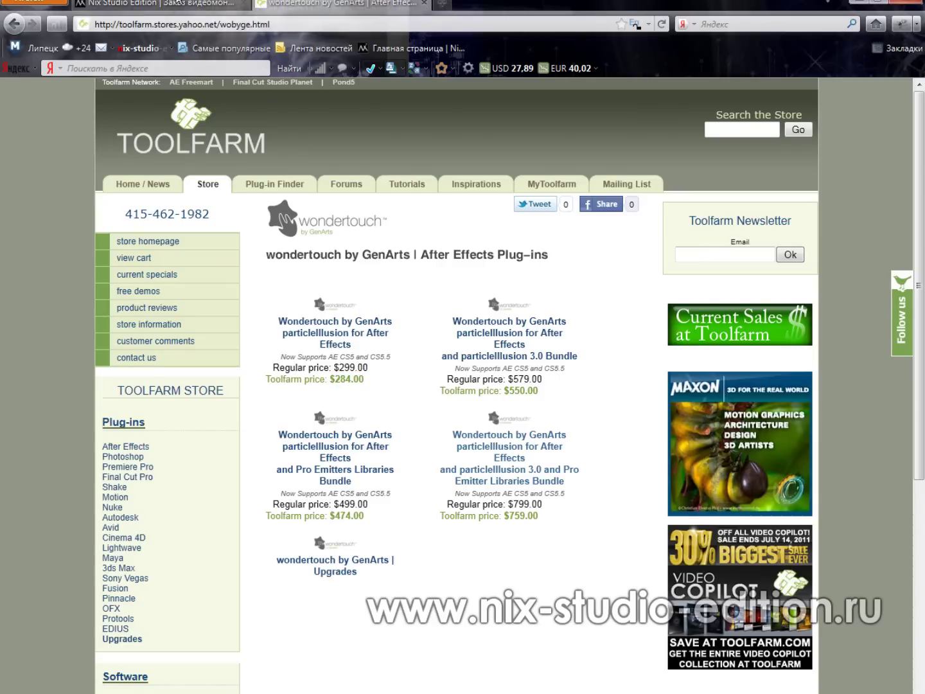
{"action": "left_click", "coordinate": [180, 2]}
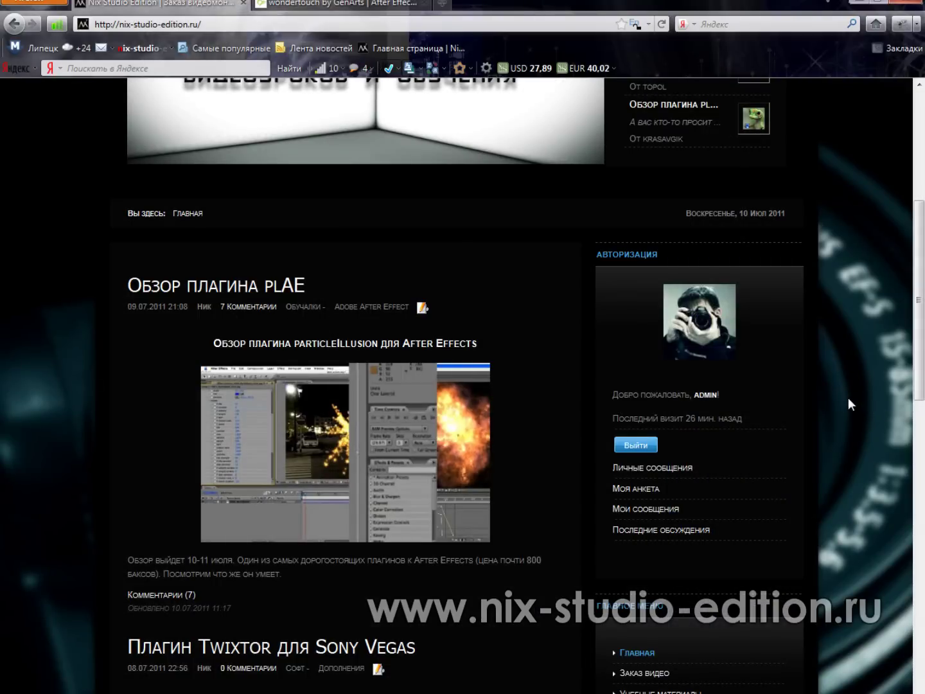
Look over the plAE review post, then return to Toolfarm's wondertouch products page.
{"action": "left_click", "coordinate": [556, 438]}
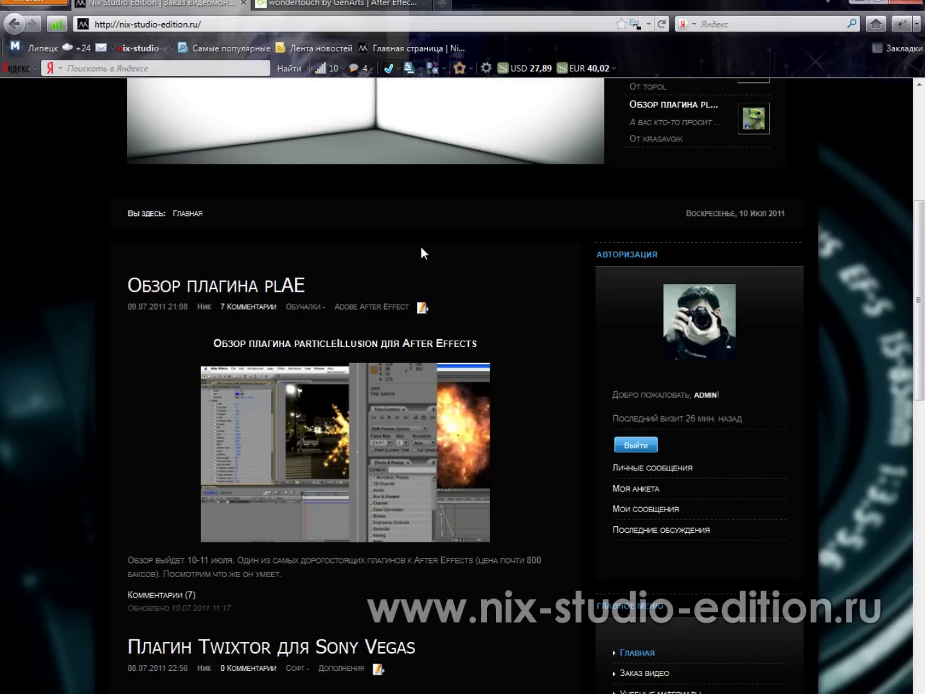
{"action": "left_click", "coordinate": [340, 3]}
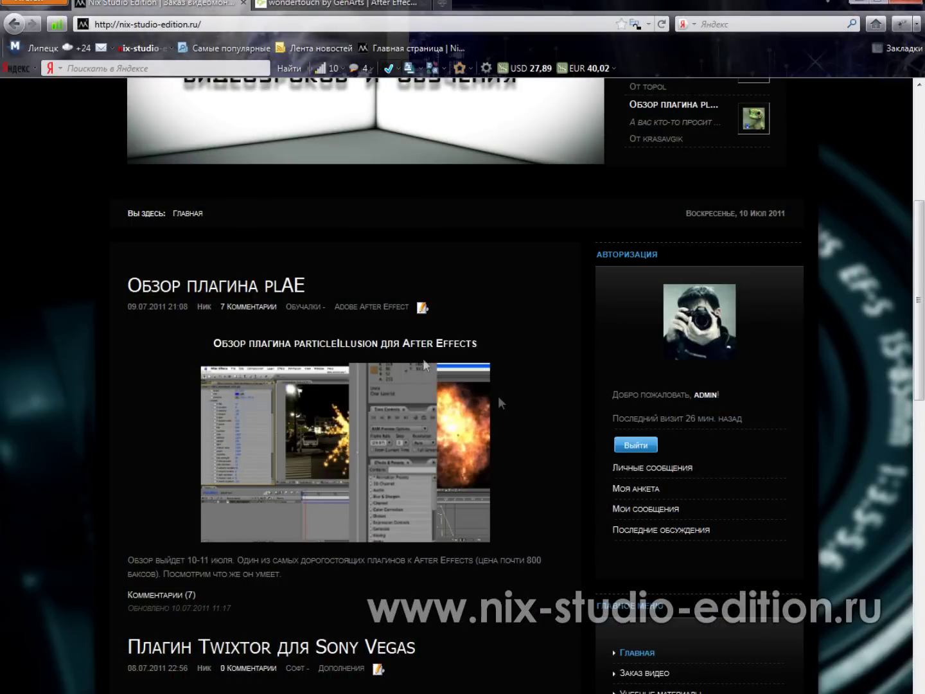
Go back to the nix-studio-edition.ru home page showing the plAE review post.
{"action": "left_click", "coordinate": [529, 413]}
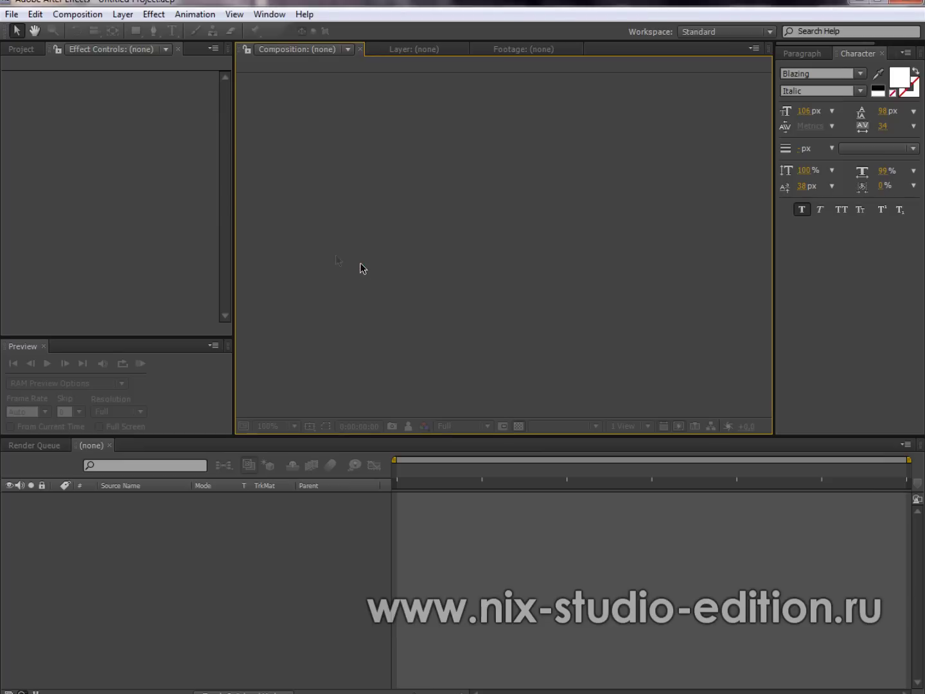
Leave the browser and bring up an empty untitled After Effects project.
{"action": "left_click", "coordinate": [200, 228]}
{"action": "left_click", "coordinate": [322, 226]}
{"action": "left_click", "coordinate": [161, 205]}
{"action": "left_click", "coordinate": [187, 384]}
{"action": "left_click", "coordinate": [367, 289]}
{"action": "left_click", "coordinate": [132, 195]}
{"action": "left_click", "coordinate": [398, 213]}
{"action": "left_click", "coordinate": [163, 174]}
{"action": "left_click", "coordinate": [249, 530]}
{"action": "left_click", "coordinate": [372, 317]}
Create a new composition and add a black solid layer to it.
{"action": "left_click", "coordinate": [264, 582]}
{"action": "left_click", "coordinate": [123, 14]}
{"action": "left_click", "coordinate": [151, 589]}
{"action": "left_click", "coordinate": [78, 15]}
{"action": "left_click", "coordinate": [96, 30]}
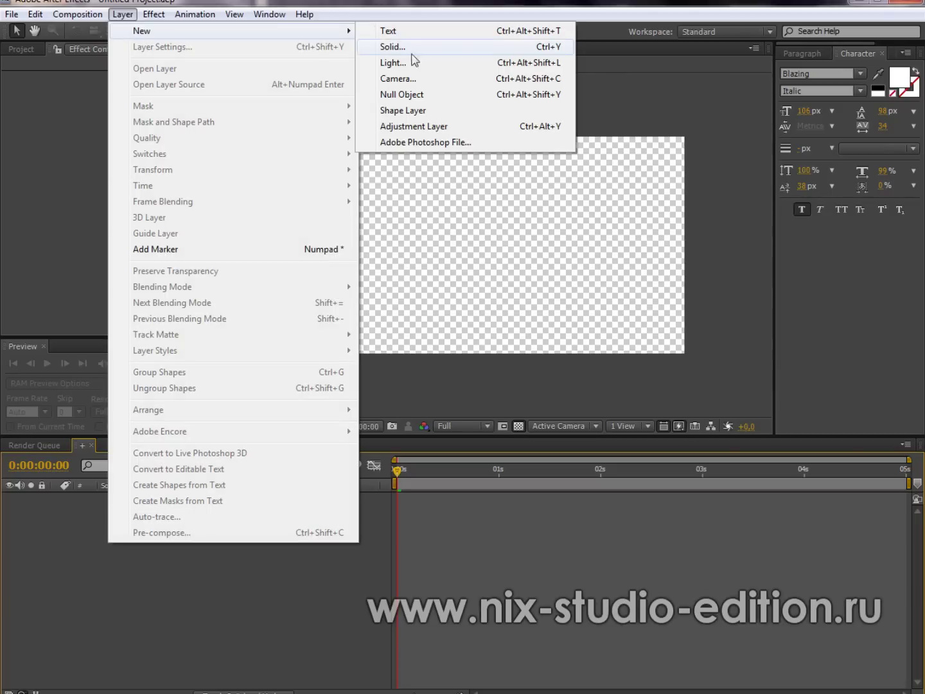
{"action": "left_click", "coordinate": [392, 49]}
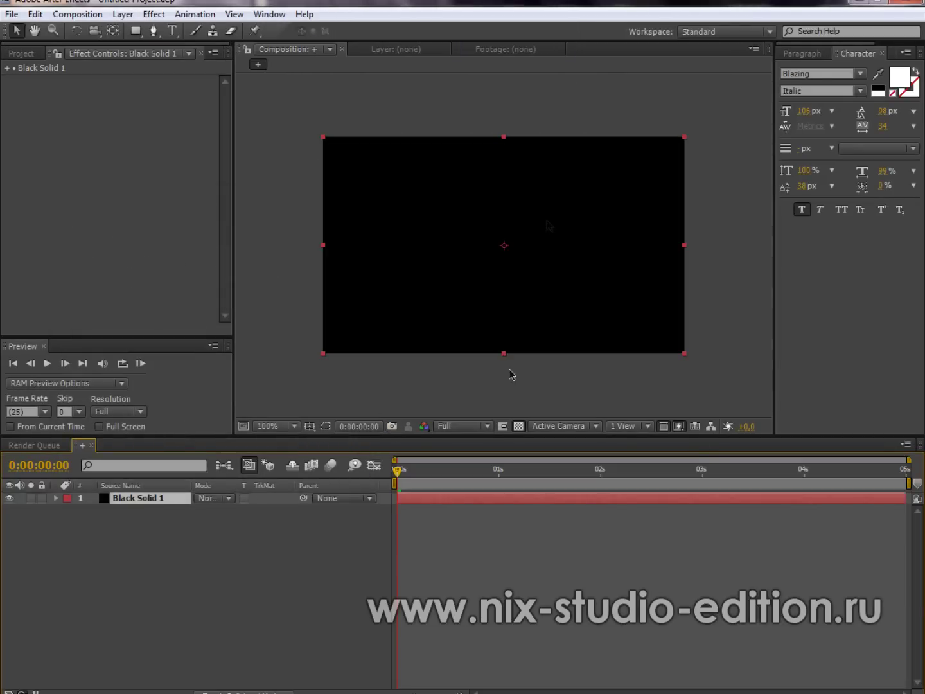
Apply wondertouch particleIllusion to Black Solid 1 and dismiss the 'at()' out of bounds error.
{"action": "left_click", "coordinate": [160, 18]}
{"action": "mouse_move", "coordinate": [221, 548]}
{"action": "left_click", "coordinate": [399, 546]}
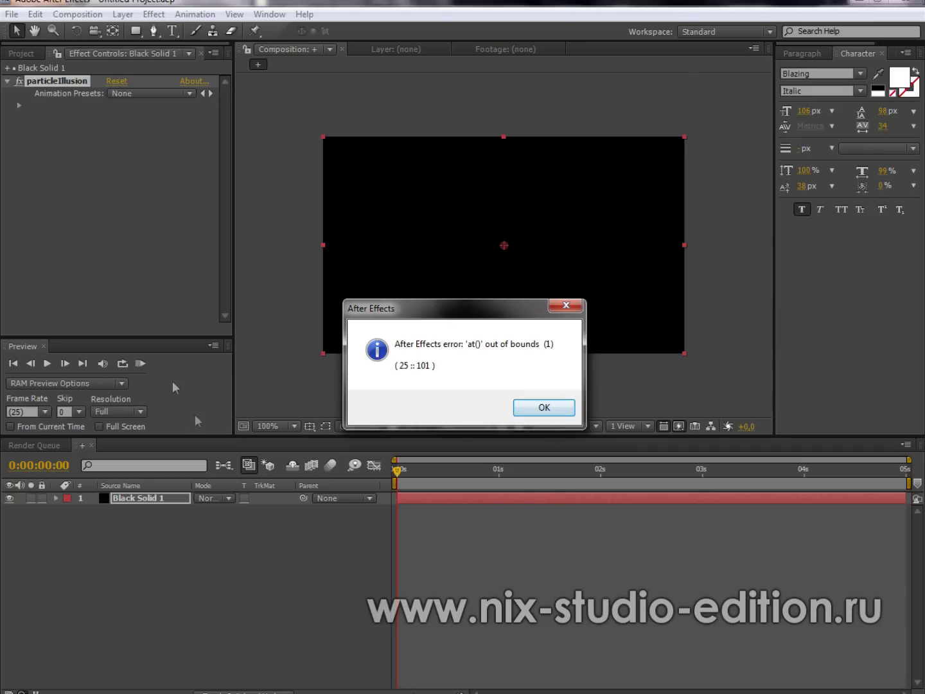
{"action": "left_click", "coordinate": [532, 411]}
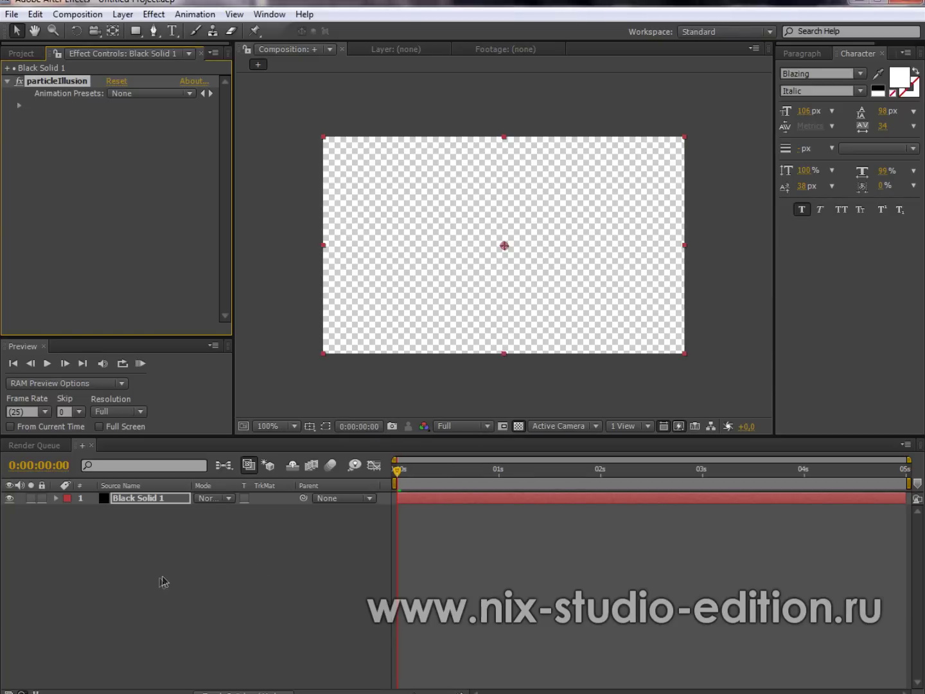
In Total Commander, move down to Application Data and switch to the other folder panel.
{"action": "key", "text": "alt+Tab"}
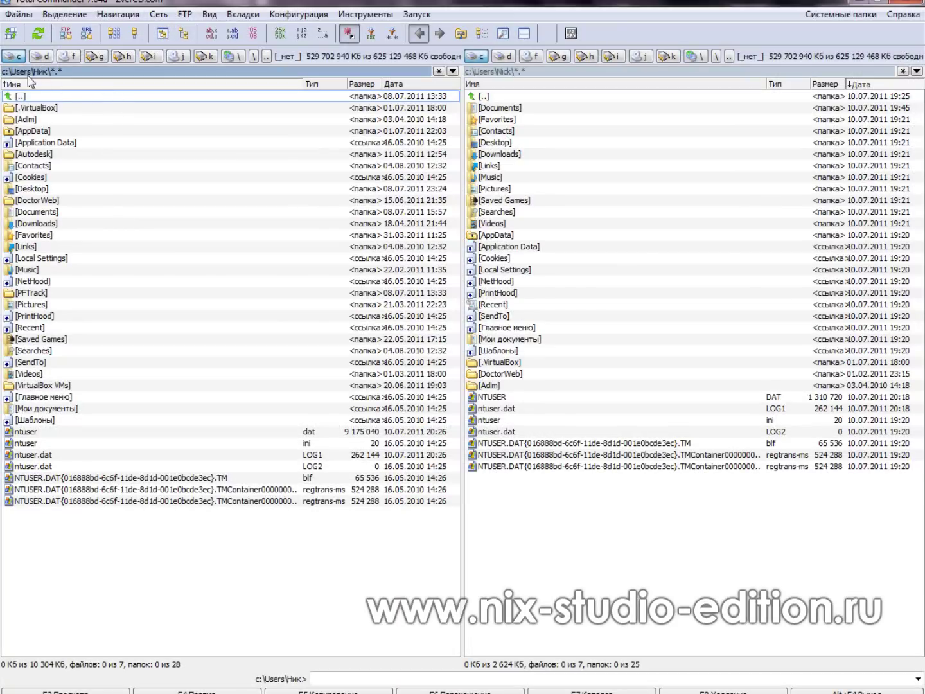
{"action": "key", "text": "Down"}
{"action": "key", "text": "Down"}
{"action": "key", "text": "Down"}
{"action": "key", "text": "Down"}
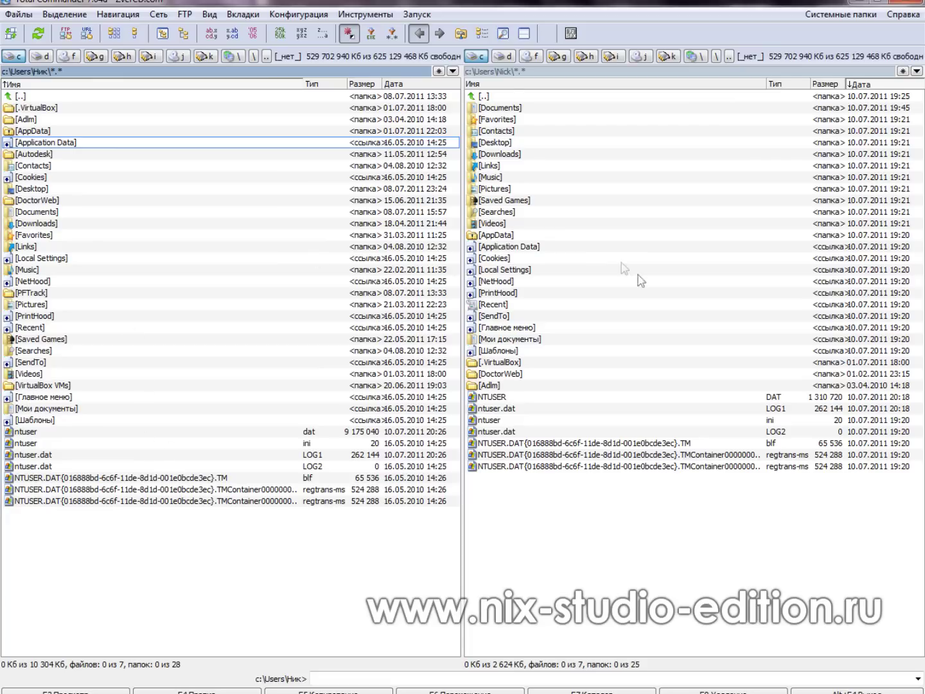
{"action": "left_click", "coordinate": [509, 80]}
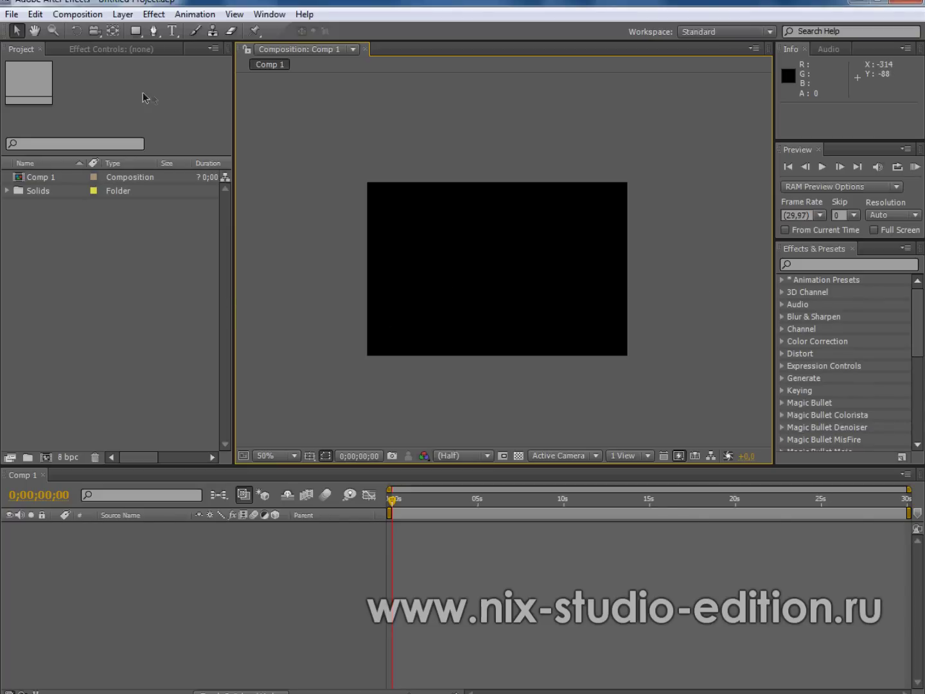
Create a new composition, accepting the default Comp 2 settings.
{"action": "left_click", "coordinate": [77, 15]}
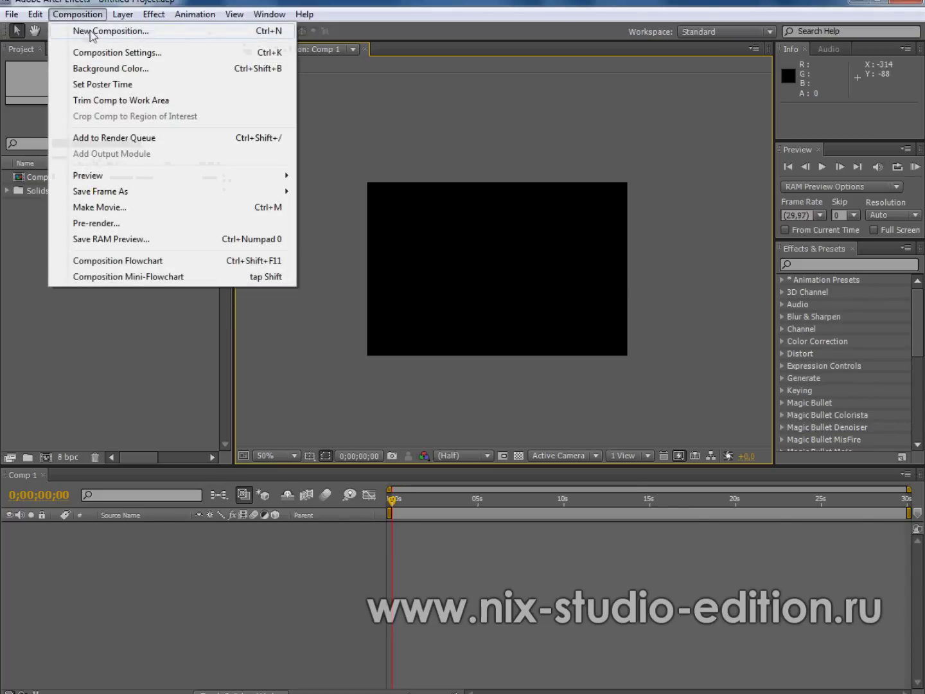
{"action": "left_click", "coordinate": [92, 32]}
{"action": "key", "text": "Return"}
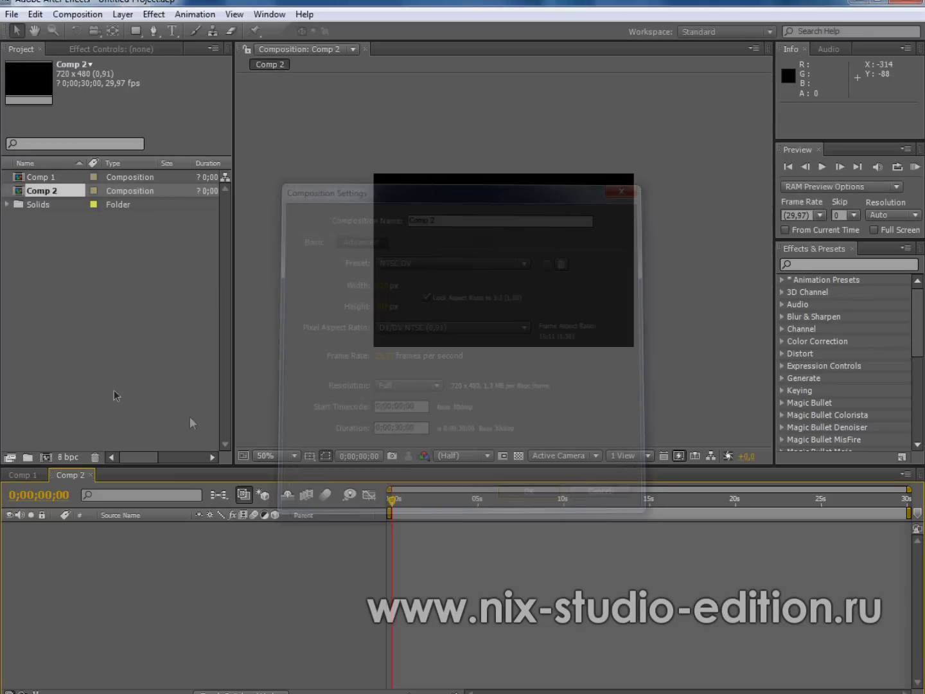
Add a full-size black solid named Black Solid 2 to Comp 2.
{"action": "left_click", "coordinate": [123, 15]}
{"action": "mouse_move", "coordinate": [151, 31]}
{"action": "left_click", "coordinate": [392, 46]}
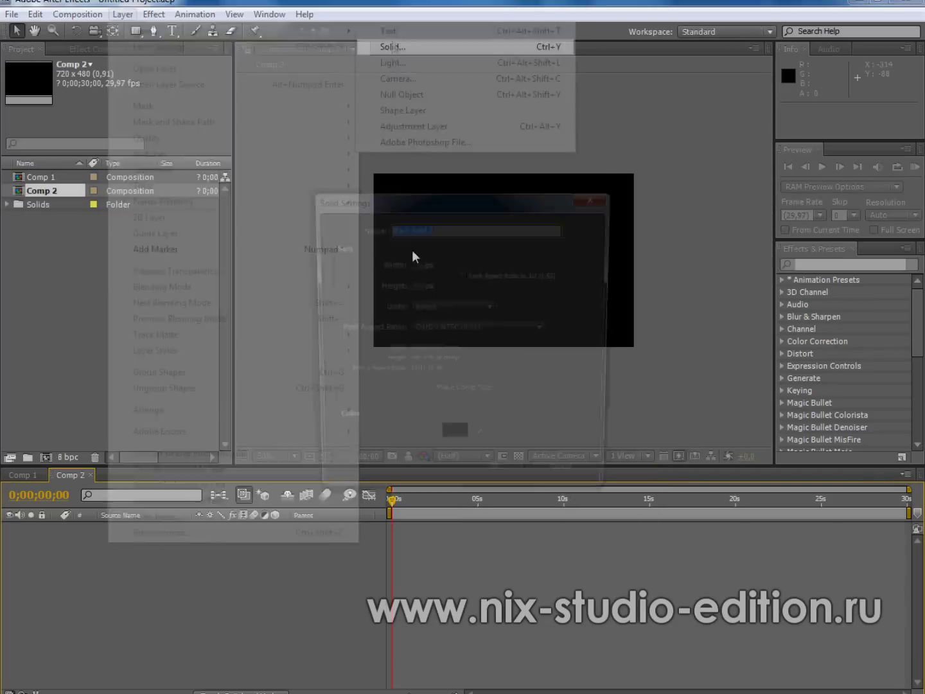
{"action": "left_click_drag", "start_coordinate": [373, 204], "coordinate": [173, 185]}
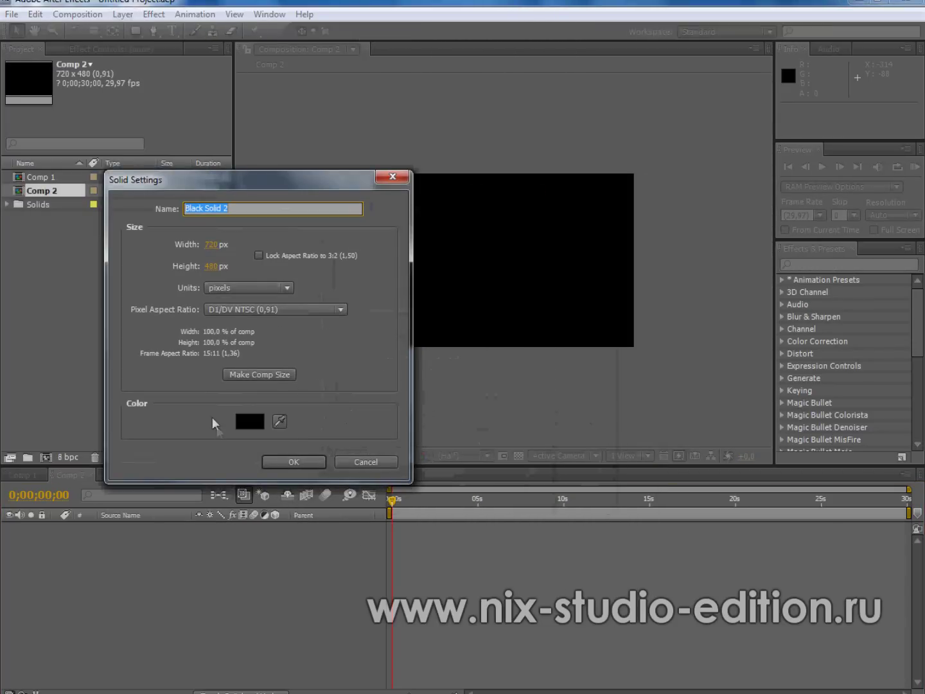
{"action": "left_click", "coordinate": [300, 462]}
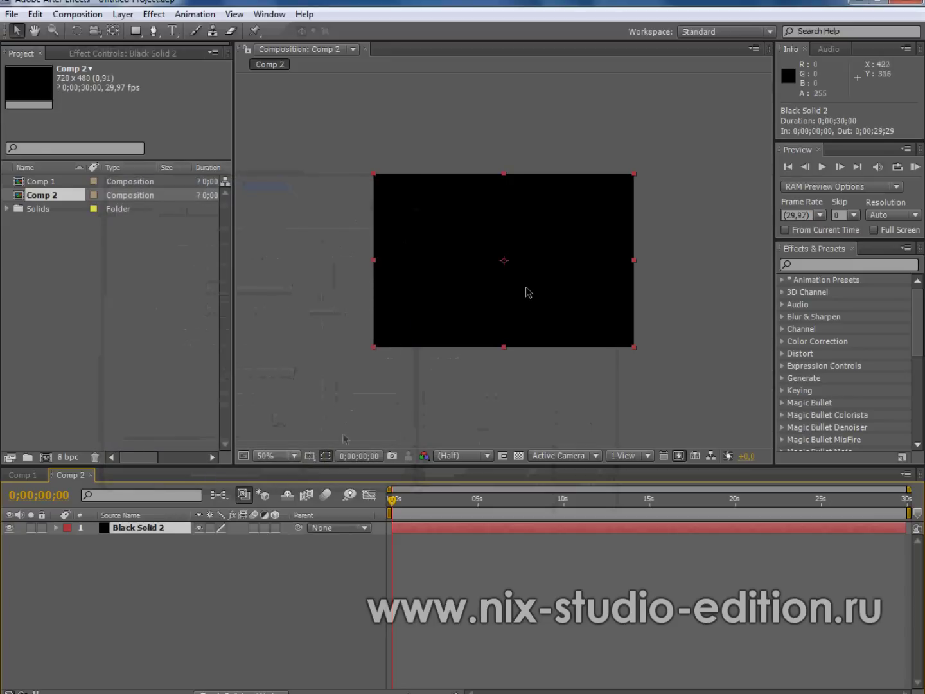
{"action": "left_click", "coordinate": [158, 15]}
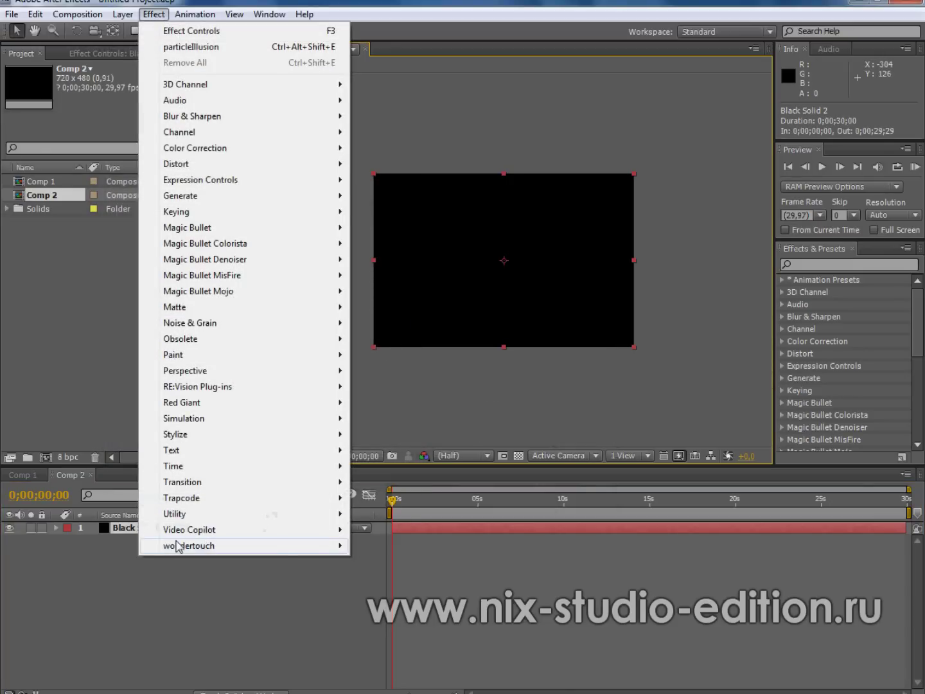
Apply particleIllusion to Black Solid 2 and load the gunfire_01.il3 emitter library.
{"action": "mouse_move", "coordinate": [305, 547]}
{"action": "left_click", "coordinate": [367, 546]}
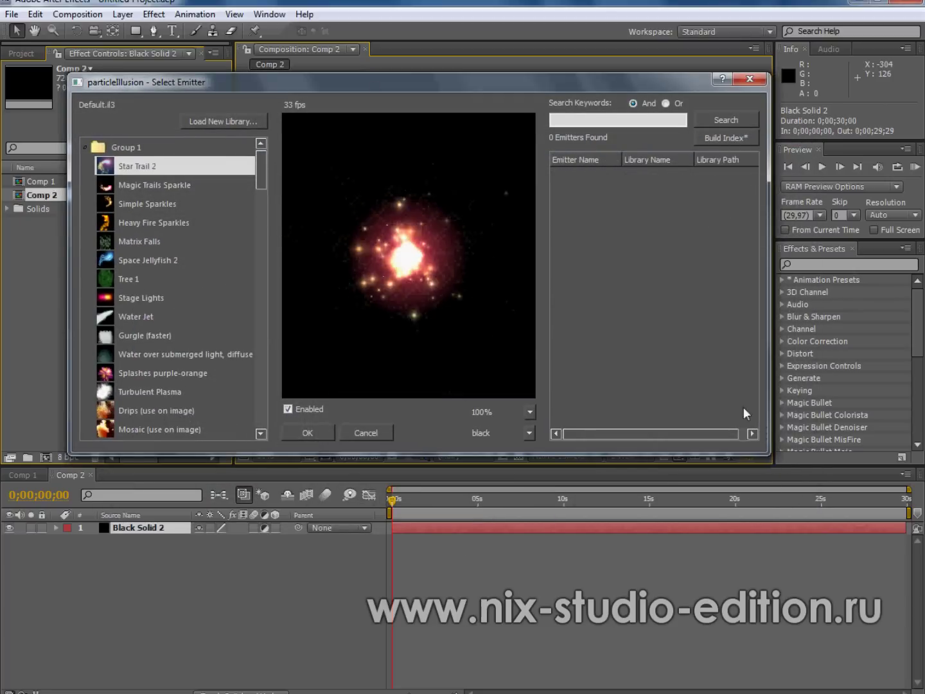
{"action": "left_click_drag", "start_coordinate": [550, 83], "coordinate": [574, 113]}
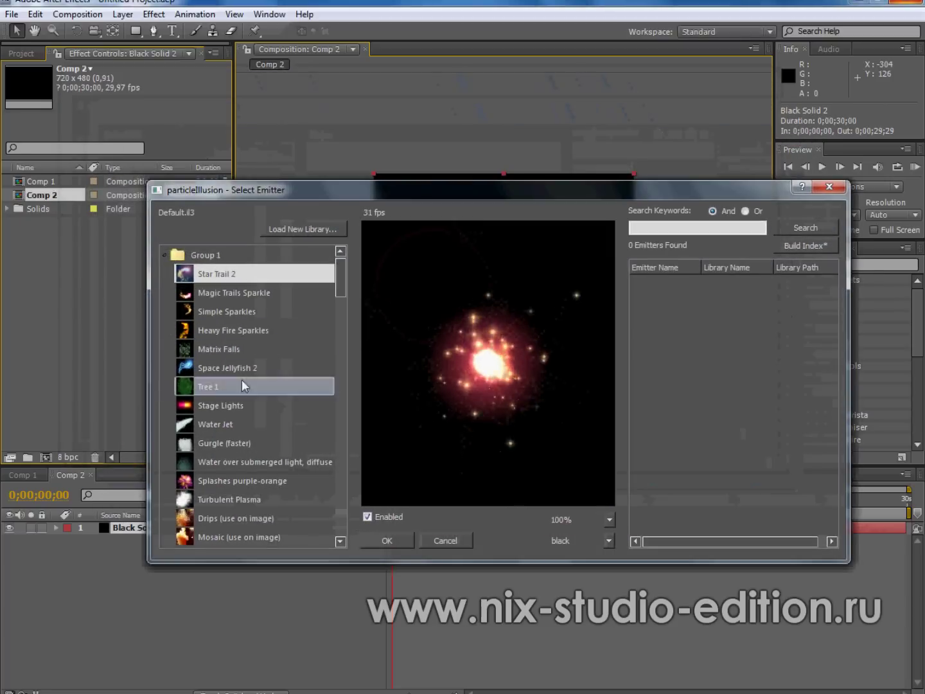
{"action": "left_click", "coordinate": [280, 228]}
{"action": "scroll", "coordinate": [373, 386], "scroll_direction": "down", "scroll_amount": 5}
{"action": "scroll", "coordinate": [364, 492], "scroll_direction": "up", "scroll_amount": 4}
{"action": "scroll", "coordinate": [364, 492], "scroll_direction": "down", "scroll_amount": 1}
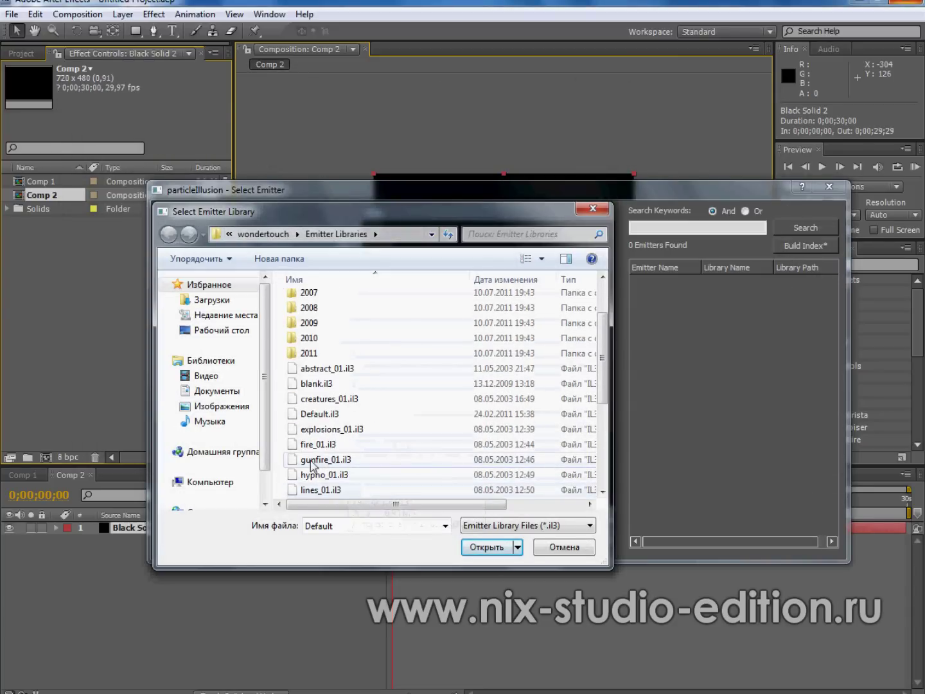
{"action": "double_click", "coordinate": [322, 464]}
Preview the Front 02–06 and Side 01–04 muzzle flashes, Side Shells, and the smoke emitters.
{"action": "left_click", "coordinate": [242, 294]}
{"action": "left_click", "coordinate": [243, 329]}
{"action": "left_click", "coordinate": [244, 348]}
{"action": "left_click", "coordinate": [244, 367]}
{"action": "left_click", "coordinate": [241, 410]}
{"action": "left_click", "coordinate": [239, 440]}
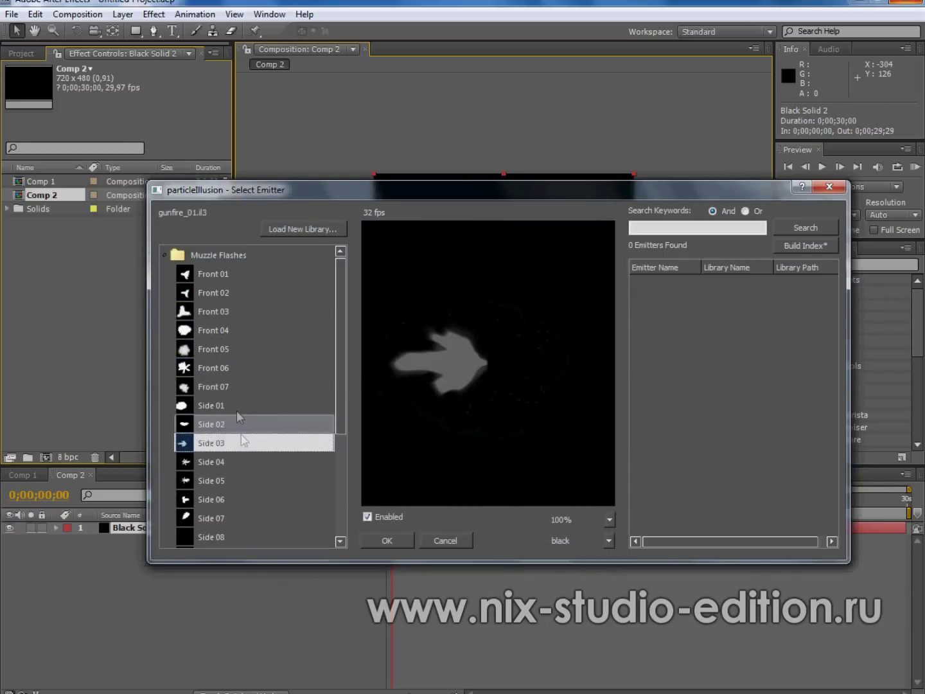
{"action": "scroll", "coordinate": [235, 425], "scroll_direction": "down", "scroll_amount": 1}
{"action": "left_click", "coordinate": [233, 412]}
{"action": "scroll", "coordinate": [232, 411], "scroll_direction": "down", "scroll_amount": 1}
{"action": "left_click", "coordinate": [232, 461]}
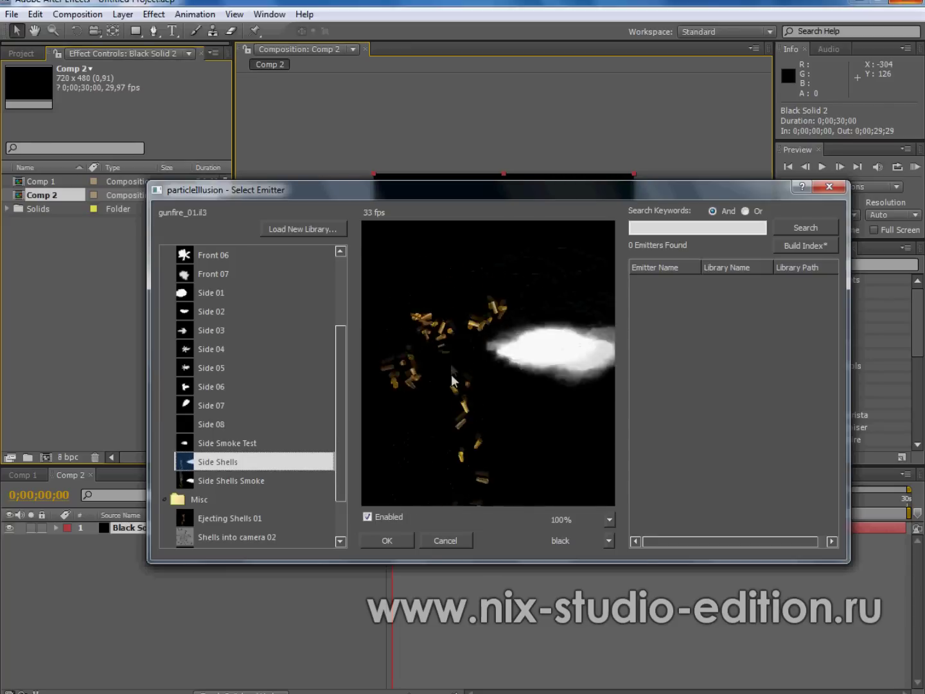
{"action": "left_click", "coordinate": [255, 443]}
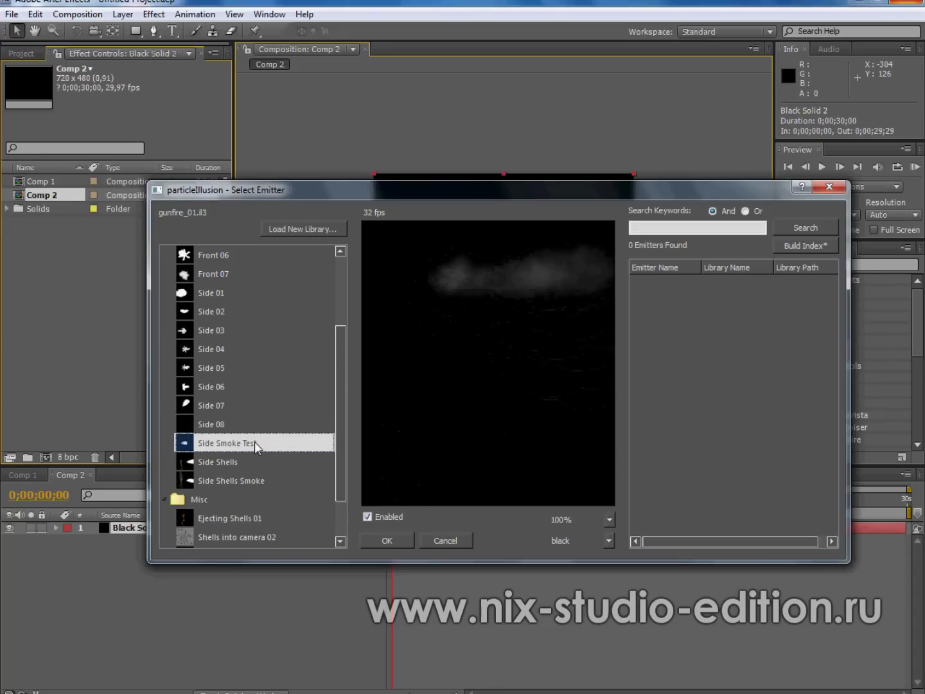
{"action": "left_click", "coordinate": [237, 476]}
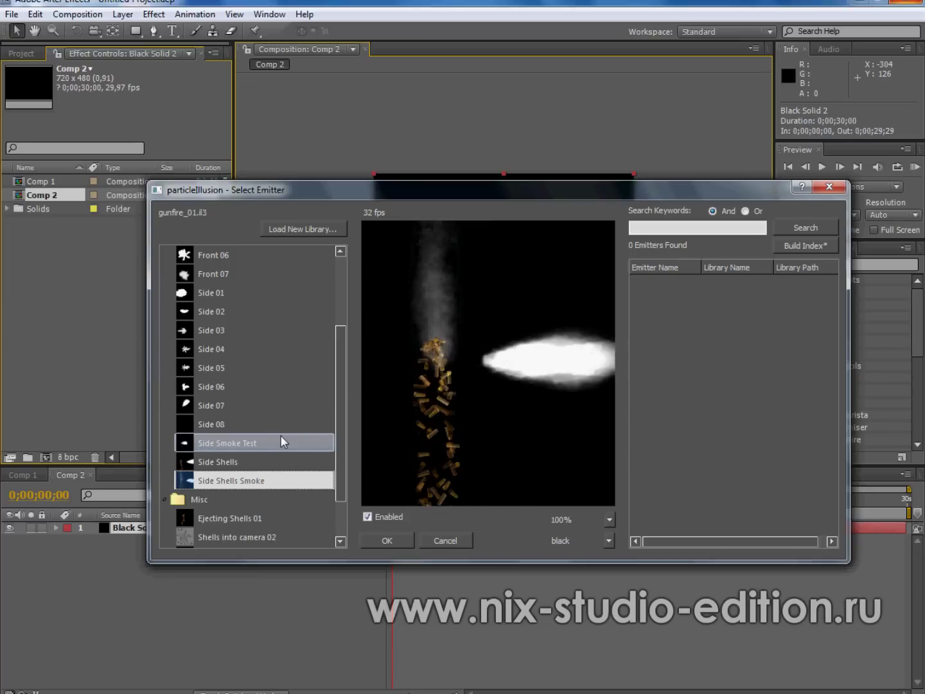
Reload the Default.il3 emitter library.
{"action": "scroll", "coordinate": [278, 424], "scroll_direction": "down", "scroll_amount": 1}
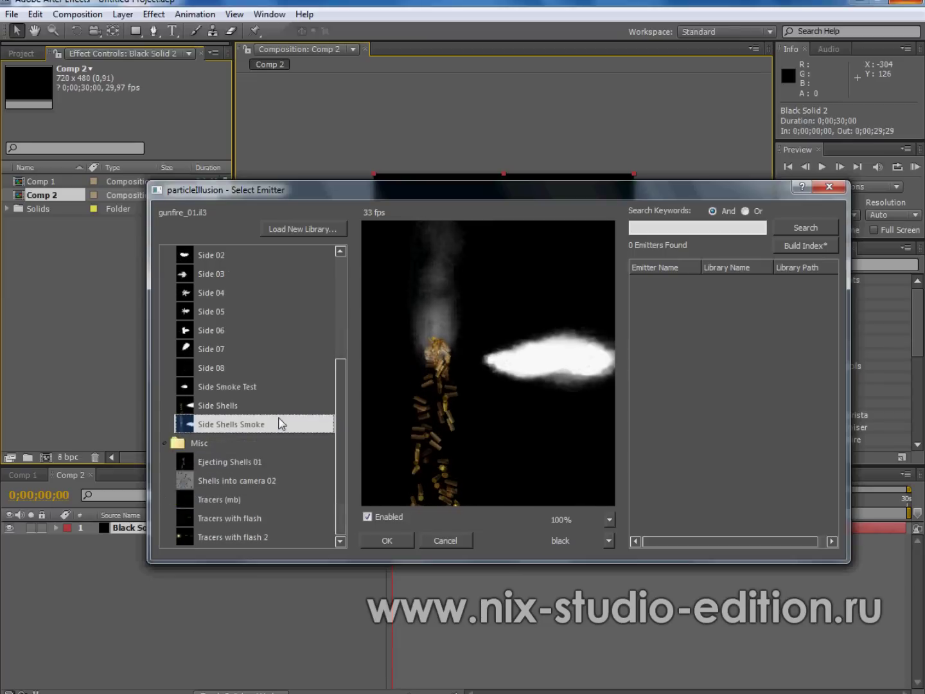
{"action": "left_click", "coordinate": [304, 229]}
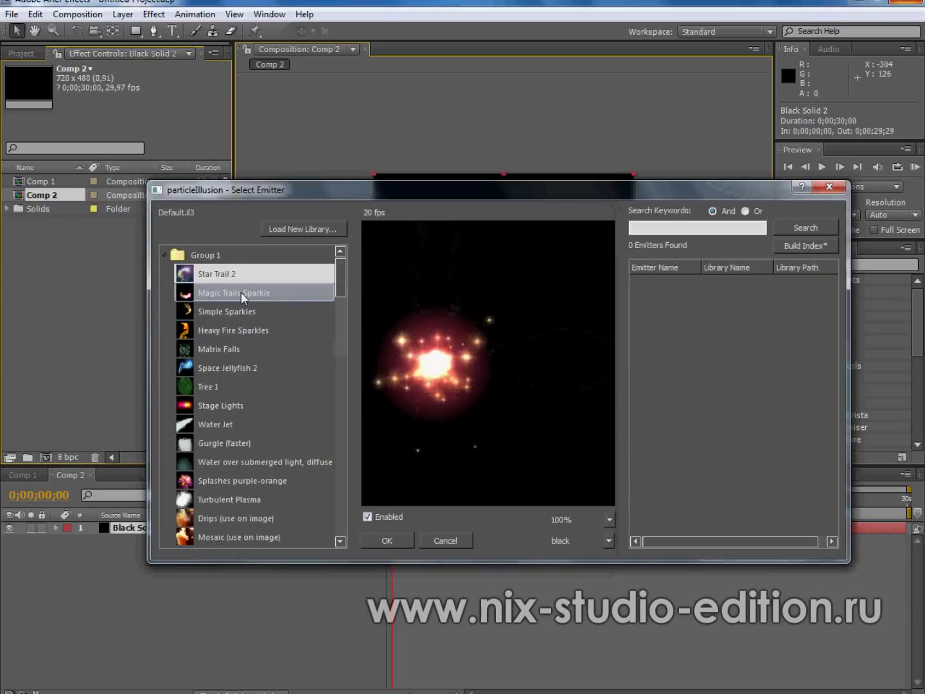
{"action": "scroll", "coordinate": [231, 418], "scroll_direction": "down", "scroll_amount": 4}
{"action": "left_click", "coordinate": [221, 442]}
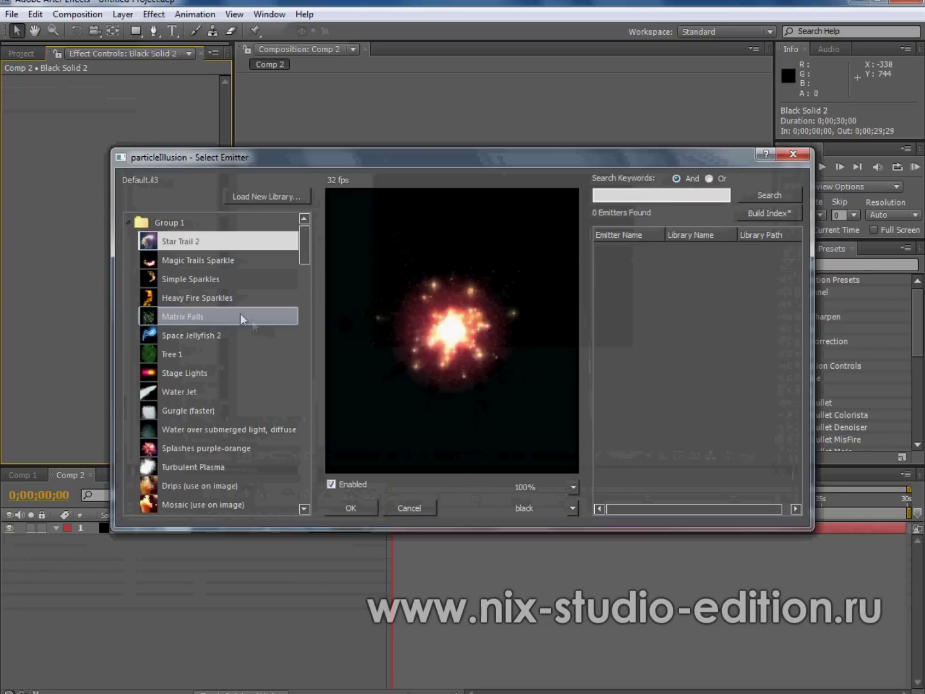
Reveal the particle layer's keyframes, magnify the view, and move to frame 23.
{"action": "left_click", "coordinate": [192, 285]}
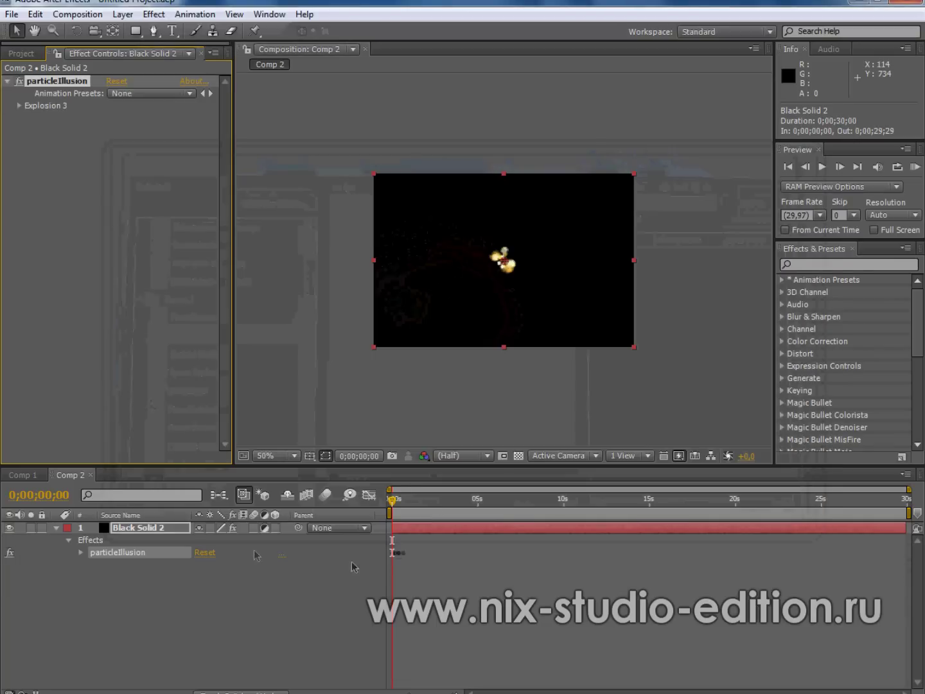
{"action": "left_click", "coordinate": [180, 527]}
{"action": "key", "text": "u"}
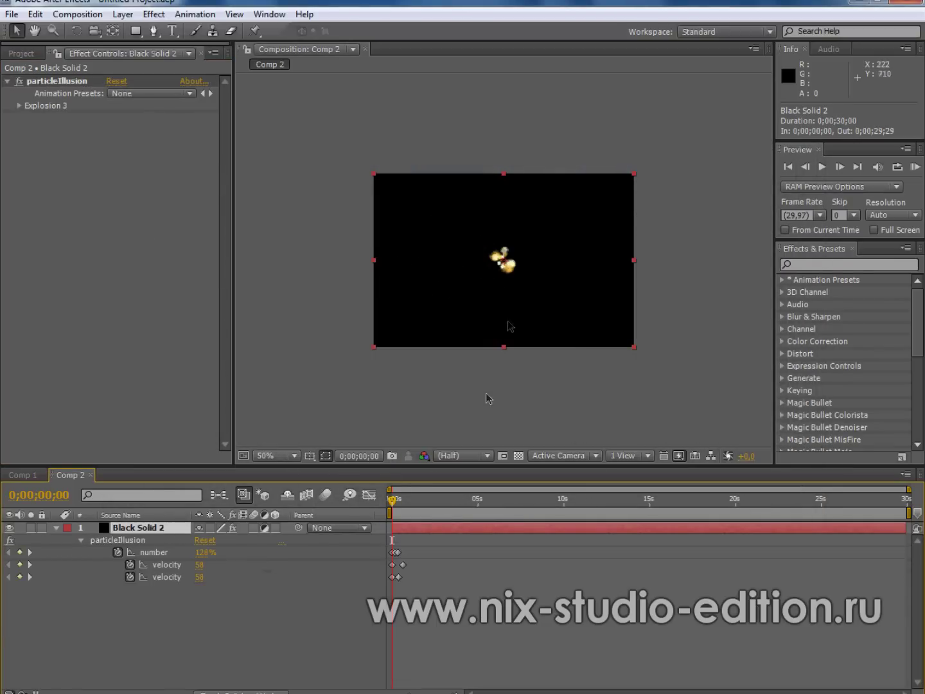
{"action": "key", "text": "period"}
{"action": "key", "text": "period"}
{"action": "key", "text": "period"}
{"action": "left_click_drag", "start_coordinate": [392, 504], "coordinate": [405, 500]}
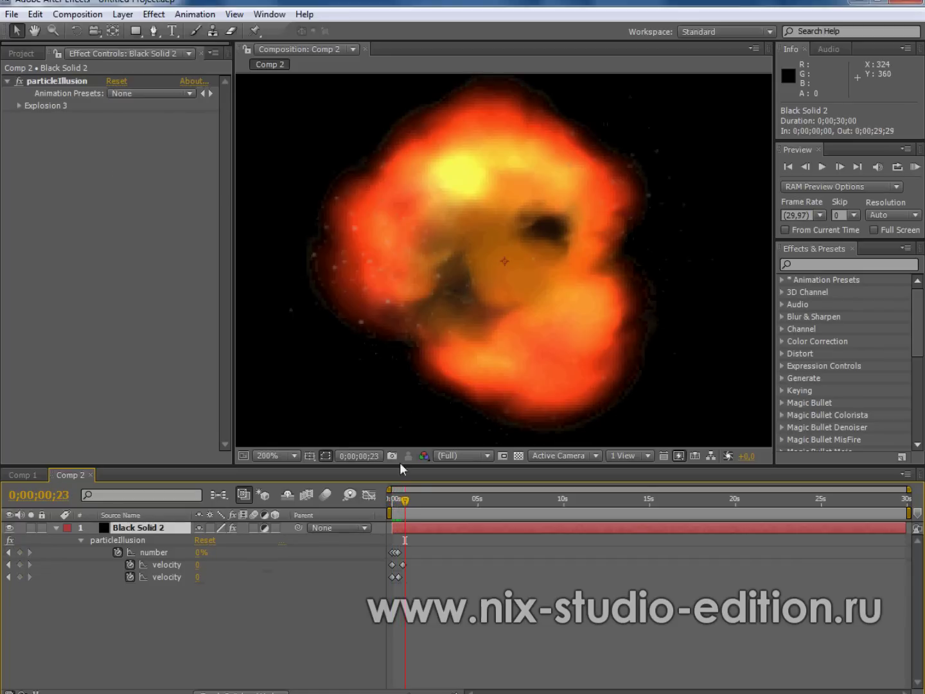
Expand Explosion 3 and move the explosion up-left to 212,160.
{"action": "left_click", "coordinate": [19, 107]}
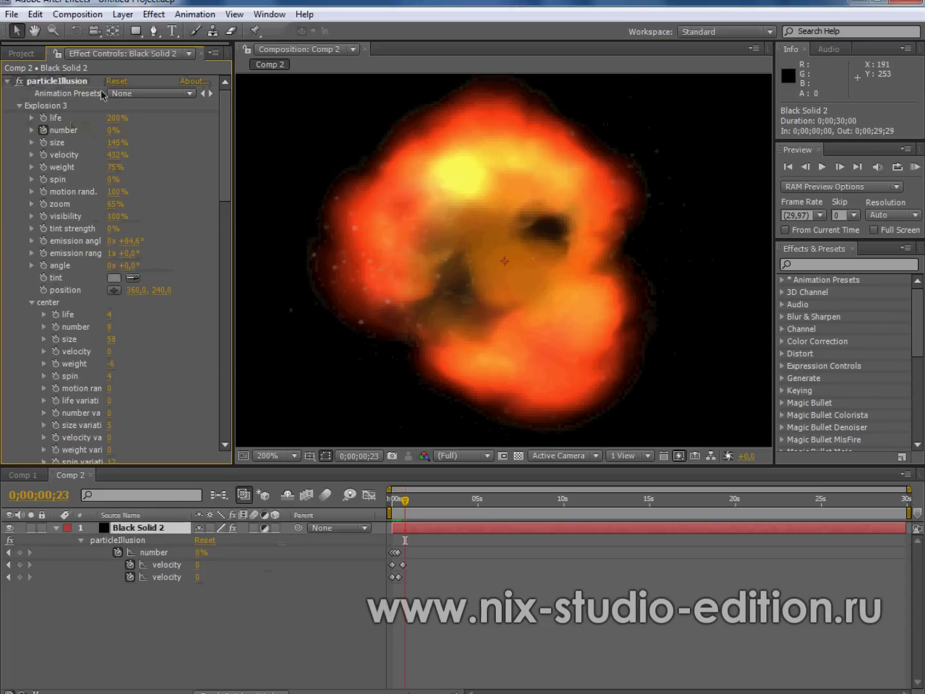
{"action": "left_click", "coordinate": [36, 82]}
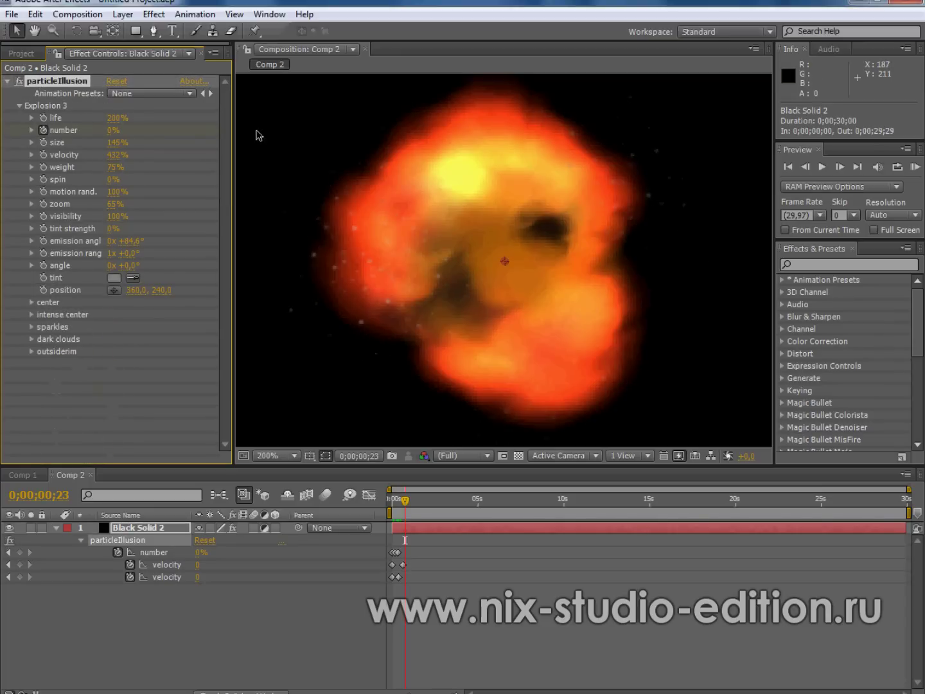
{"action": "scroll", "coordinate": [481, 268], "scroll_direction": "down", "scroll_amount": 2}
{"action": "left_click_drag", "start_coordinate": [500, 258], "coordinate": [452, 237]}
{"action": "left_click", "coordinate": [133, 136]}
Set life 218%, spin 9%, zoom 92%, visibility 100%, tint 33%, emission angle +136,6°, range +32,0°.
{"action": "left_click_drag", "start_coordinate": [118, 118], "coordinate": [128, 142]}
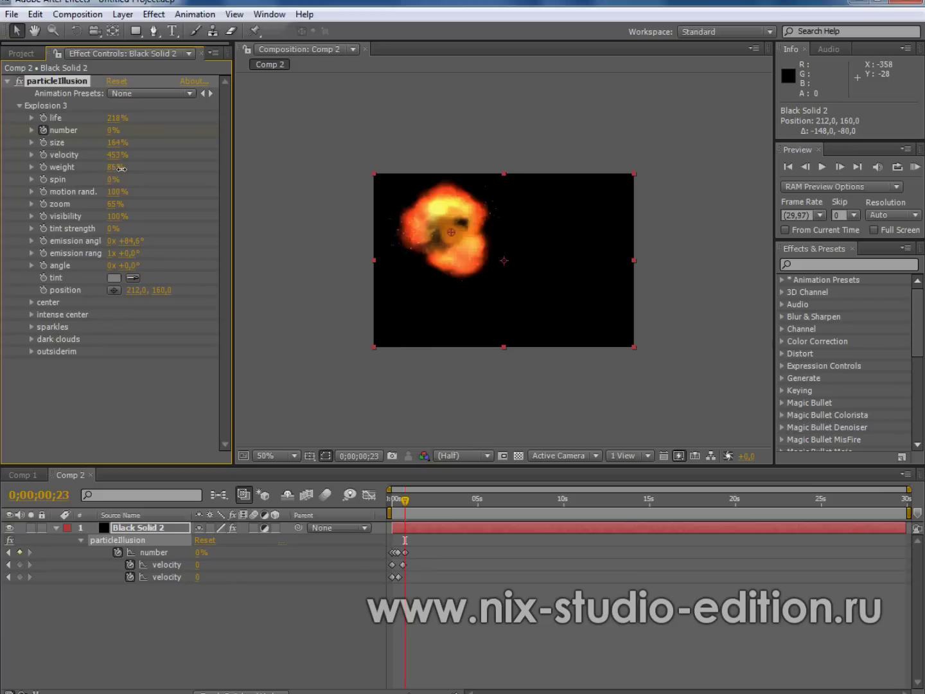
{"action": "left_click_drag", "start_coordinate": [113, 182], "coordinate": [118, 211]}
{"action": "scroll", "coordinate": [457, 230], "scroll_direction": "up", "scroll_amount": 2}
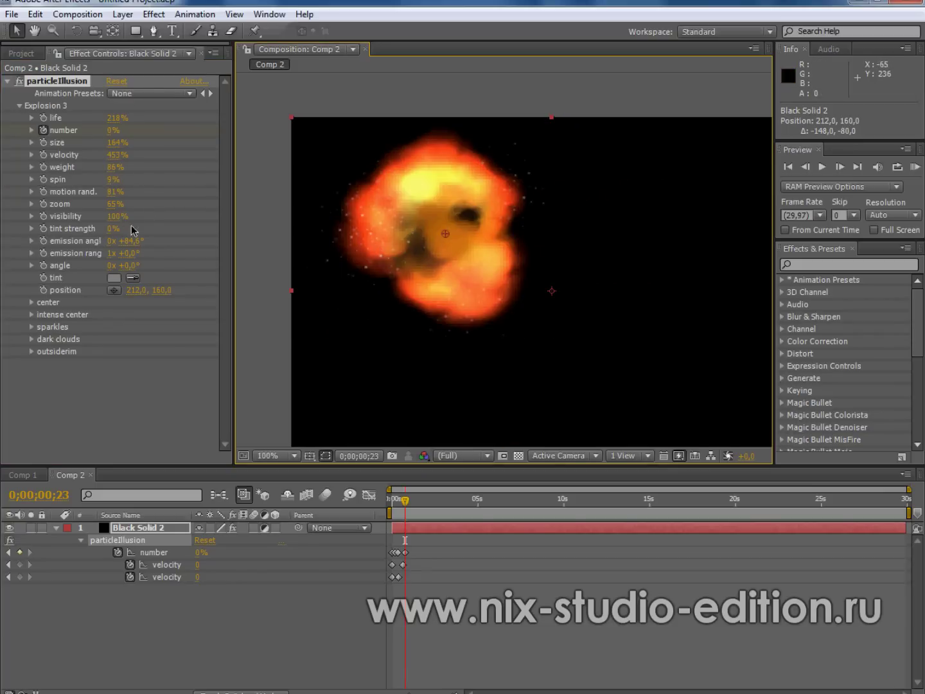
{"action": "left_click_drag", "start_coordinate": [102, 206], "coordinate": [112, 210]}
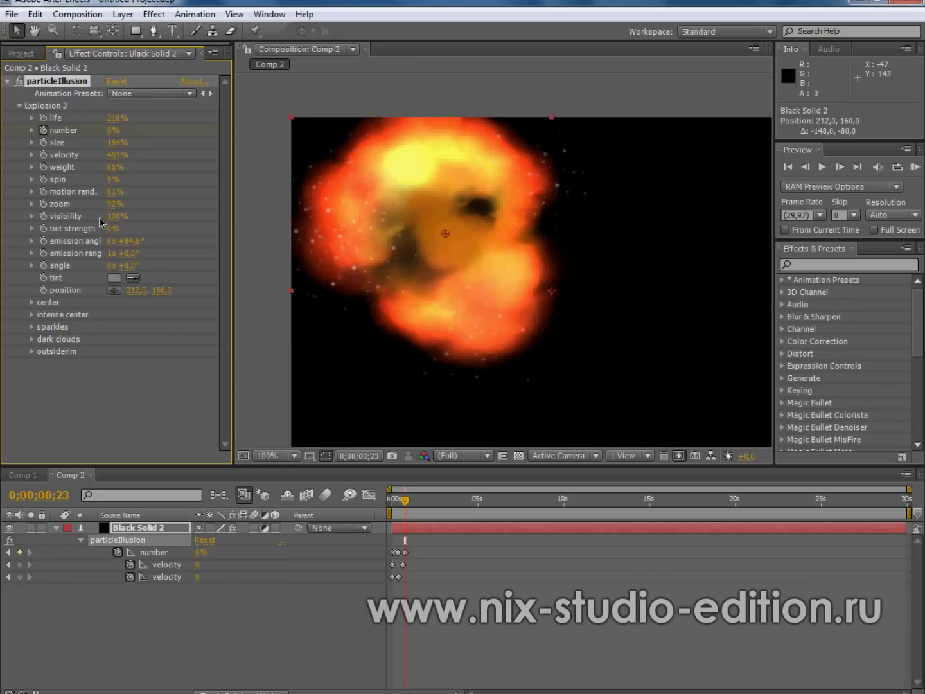
{"action": "left_click_drag", "start_coordinate": [116, 217], "coordinate": [237, 218]}
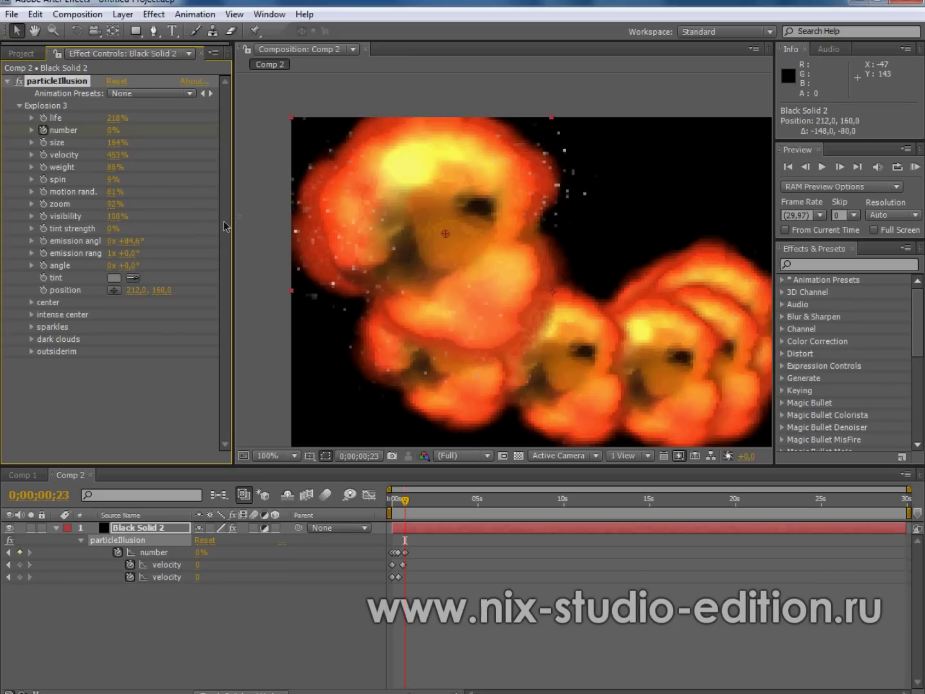
{"action": "left_click_drag", "start_coordinate": [108, 229], "coordinate": [291, 234]}
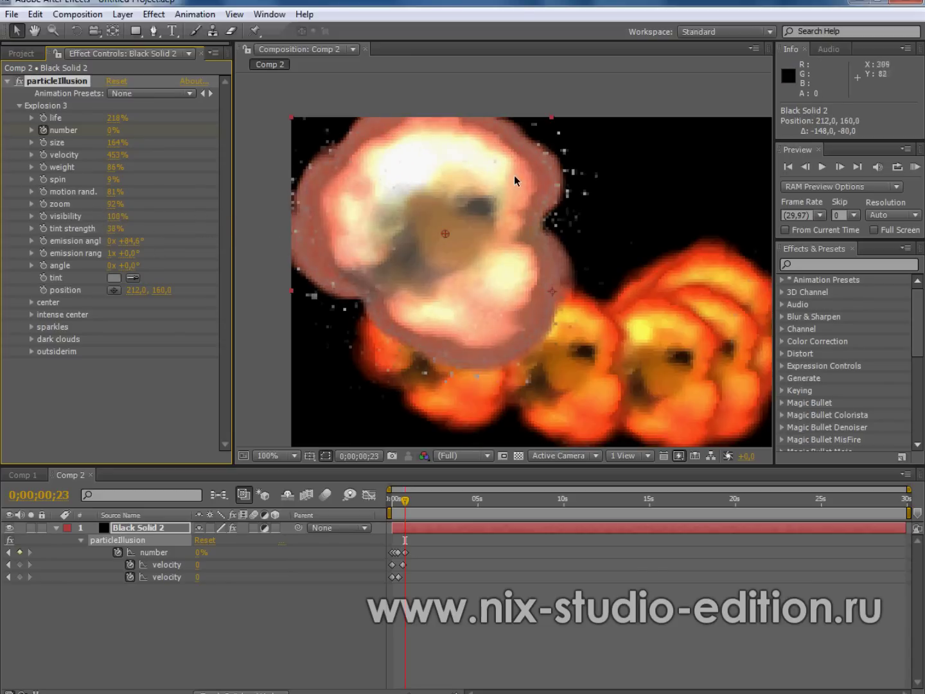
{"action": "scroll", "coordinate": [476, 246], "scroll_direction": "down", "scroll_amount": 2}
{"action": "left_click_drag", "start_coordinate": [141, 244], "coordinate": [84, 281]}
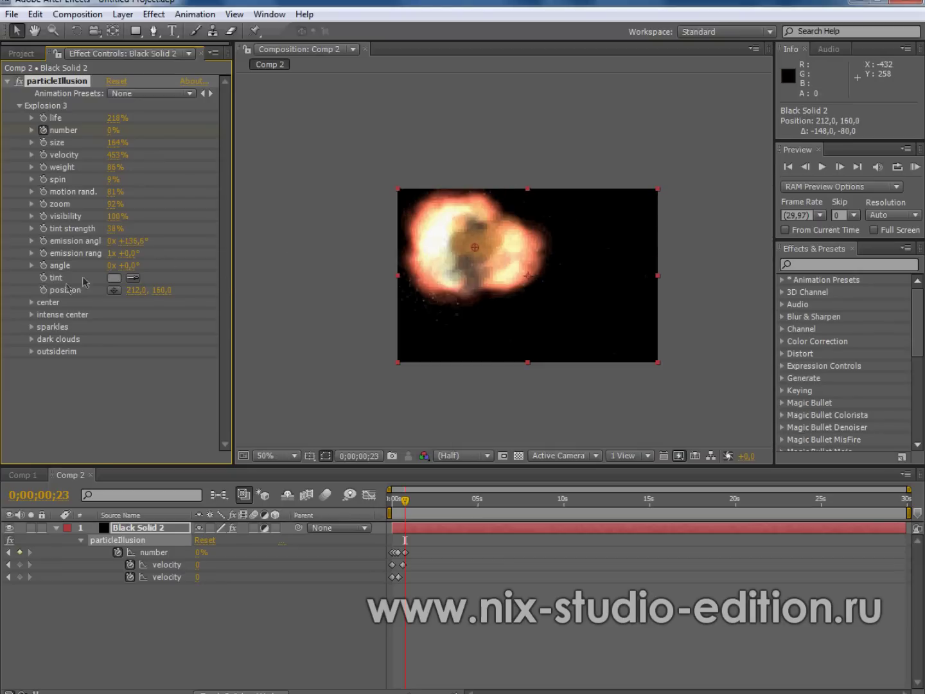
{"action": "left_click_drag", "start_coordinate": [135, 258], "coordinate": [122, 283]}
Move the Explosion 3 emitter to 392,268 and expand its center particle group.
{"action": "left_click", "coordinate": [113, 279]}
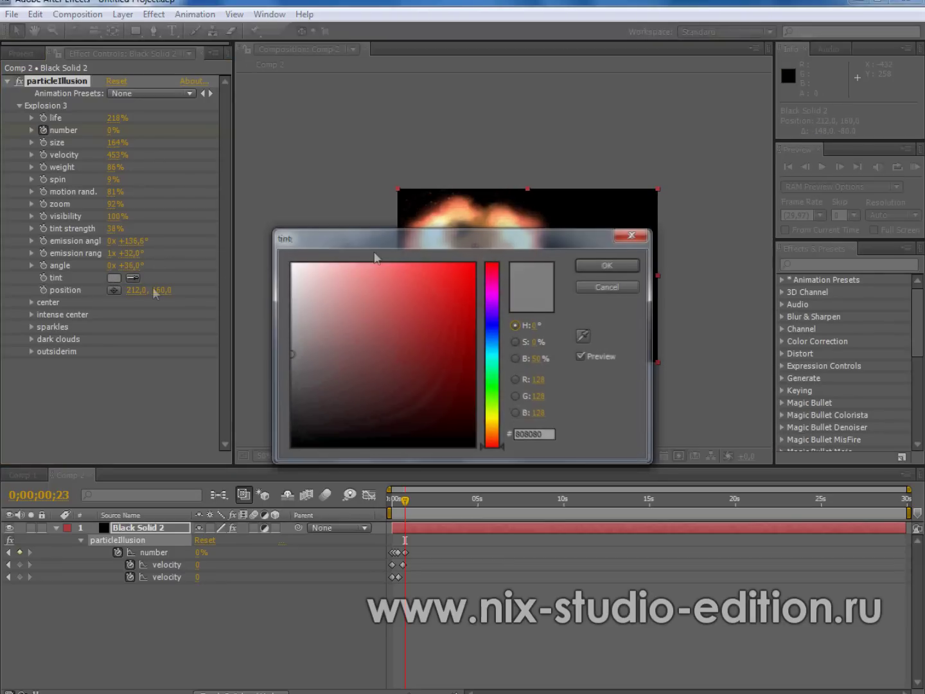
{"action": "left_click", "coordinate": [603, 284]}
{"action": "left_click", "coordinate": [113, 290]}
{"action": "left_click", "coordinate": [540, 286]}
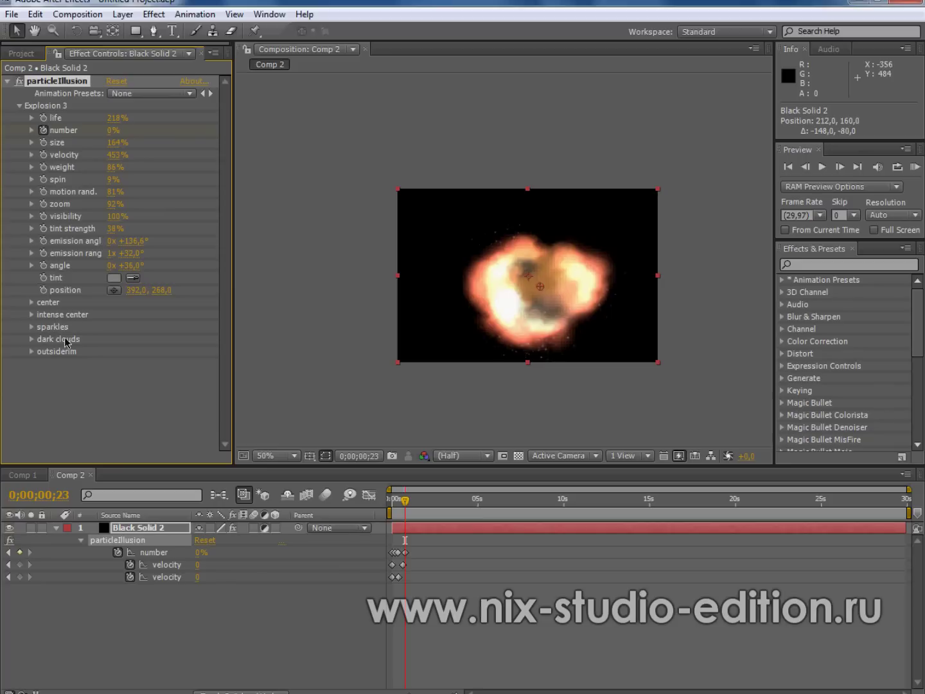
{"action": "left_click", "coordinate": [31, 303]}
Set the center particles' life to 549 and intense center's number to 330.
{"action": "left_click_drag", "start_coordinate": [111, 290], "coordinate": [167, 290]}
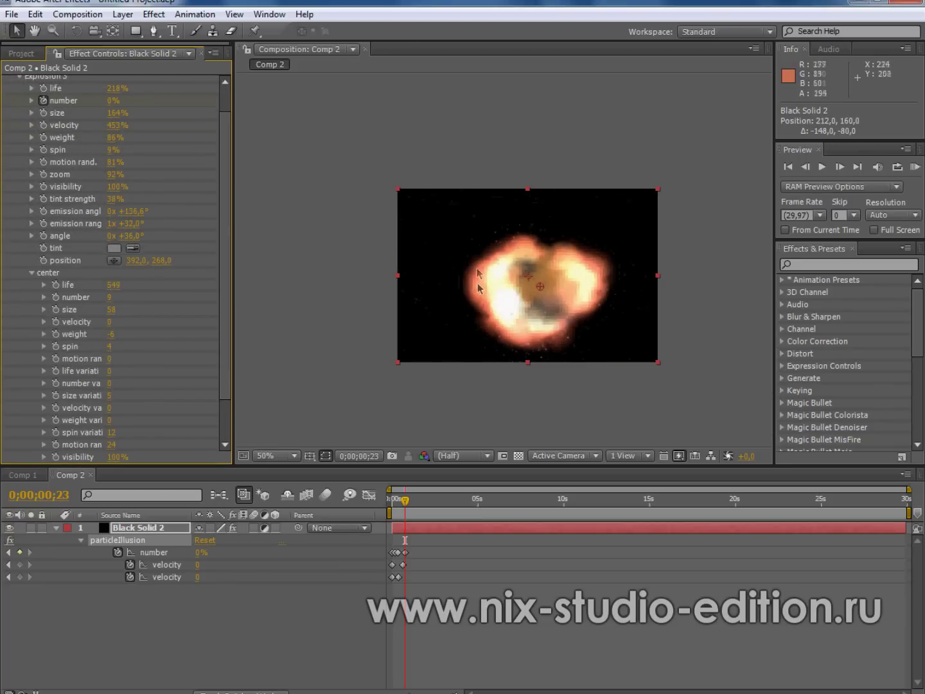
{"action": "left_click", "coordinate": [31, 274]}
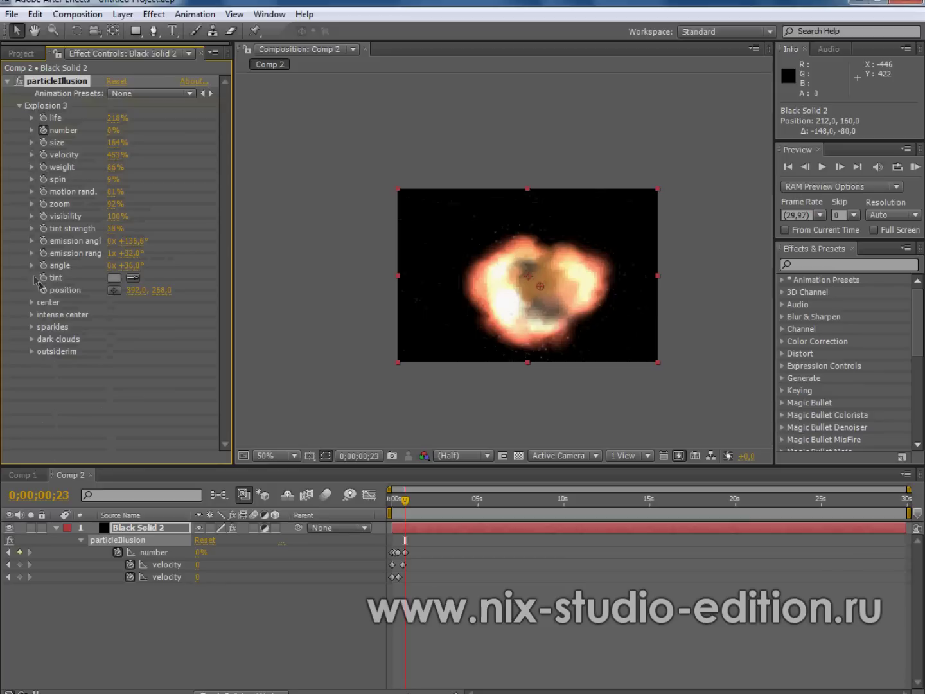
{"action": "left_click", "coordinate": [32, 316]}
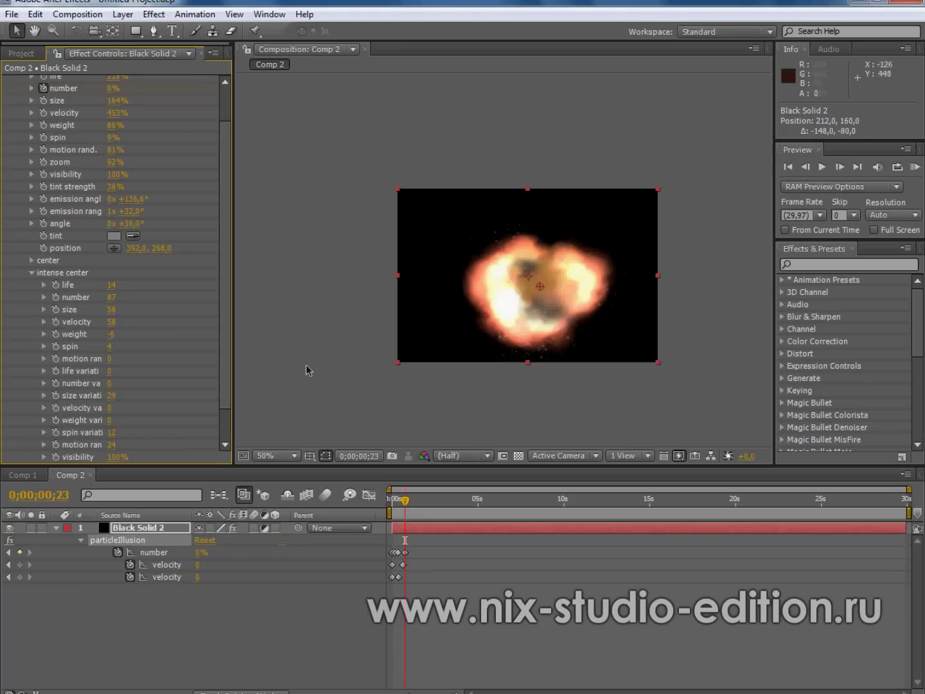
{"action": "left_click_drag", "start_coordinate": [113, 298], "coordinate": [277, 297]}
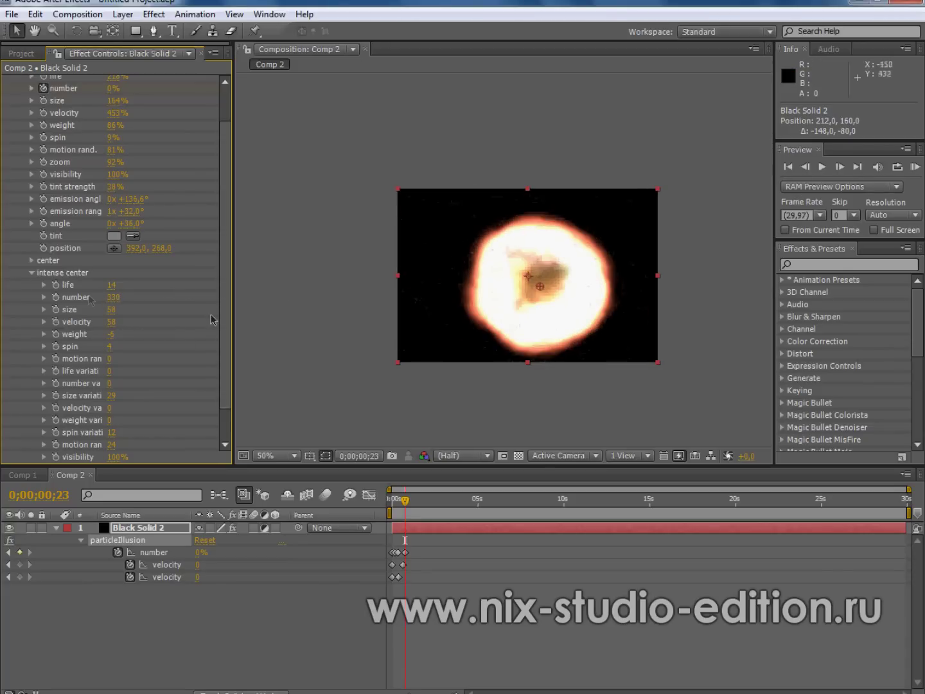
Raise the sparkles group's particle number to 317.
{"action": "left_click", "coordinate": [31, 273]}
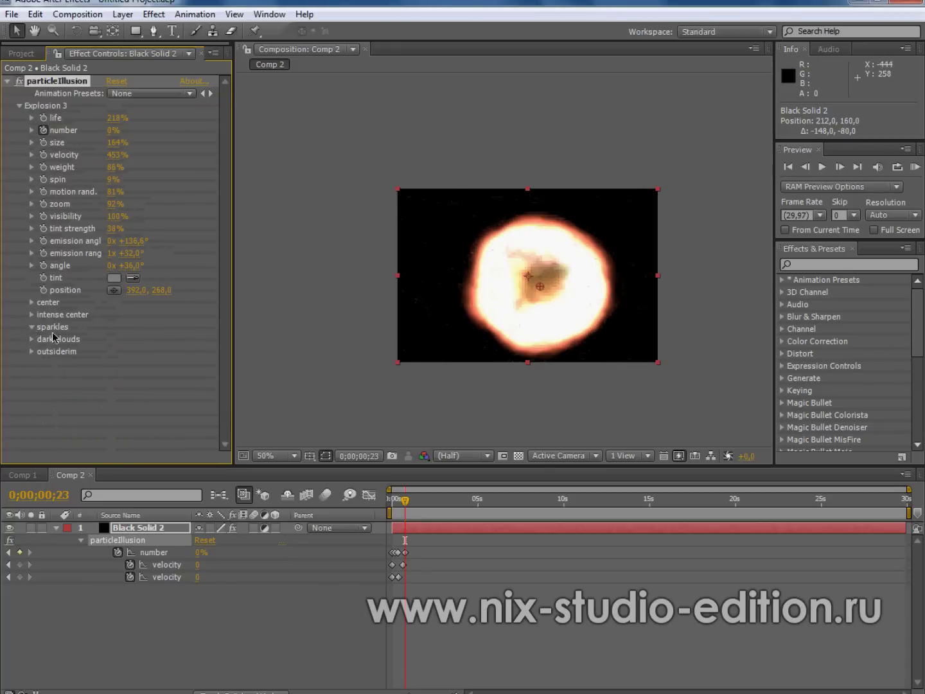
{"action": "scroll", "coordinate": [53, 338], "scroll_direction": "down", "scroll_amount": 3}
{"action": "scroll", "coordinate": [483, 262], "scroll_direction": "up", "scroll_amount": 1}
{"action": "scroll", "coordinate": [522, 295], "scroll_direction": "down", "scroll_amount": 1}
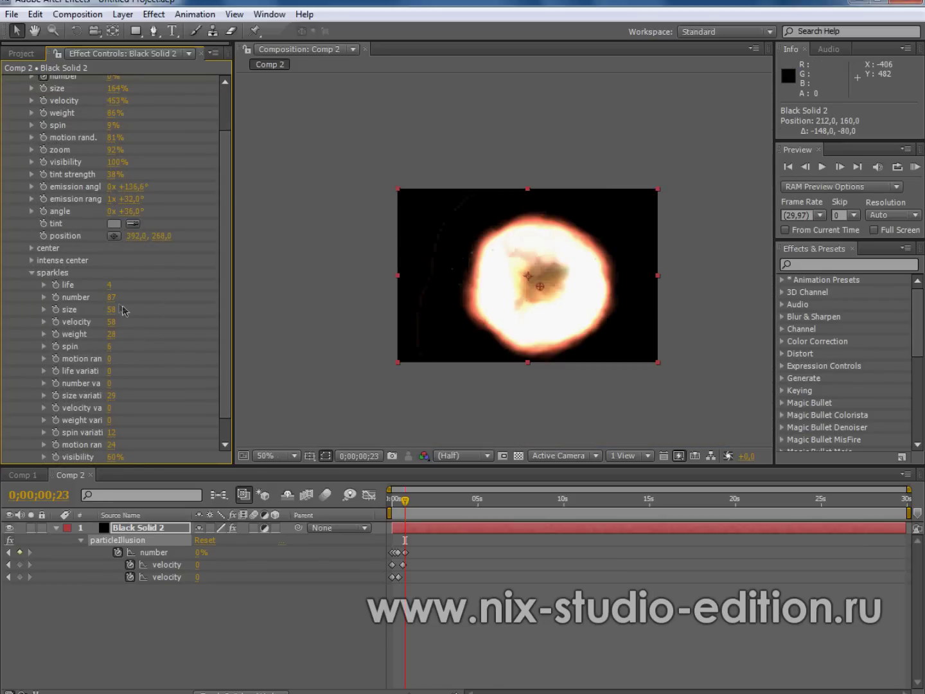
{"action": "left_click_drag", "start_coordinate": [112, 298], "coordinate": [192, 301]}
{"action": "left_click_drag", "start_coordinate": [245, 300], "coordinate": [374, 303]}
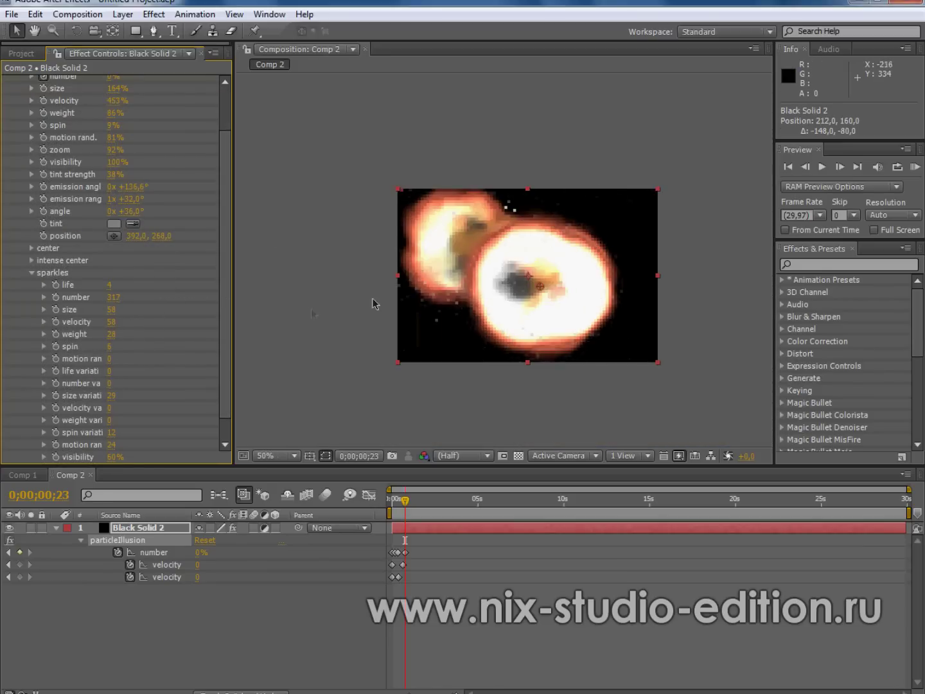
{"action": "scroll", "coordinate": [553, 241], "scroll_direction": "up", "scroll_amount": 1}
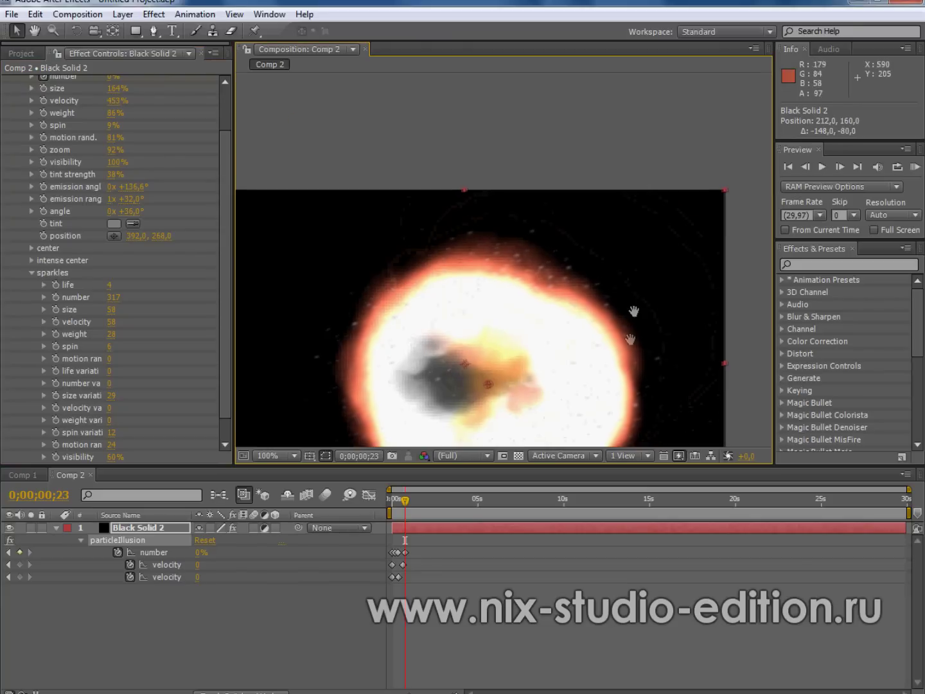
{"action": "left_click", "coordinate": [31, 272]}
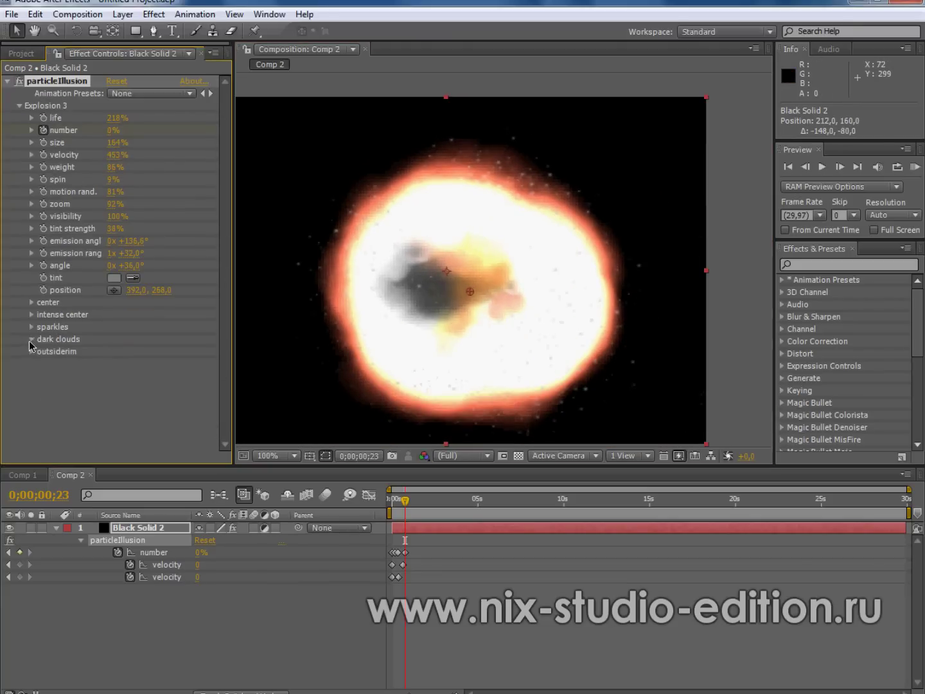
Inspect the dark clouds and sparkles groups, then collapse them.
{"action": "left_click", "coordinate": [31, 337]}
{"action": "left_click", "coordinate": [31, 272]}
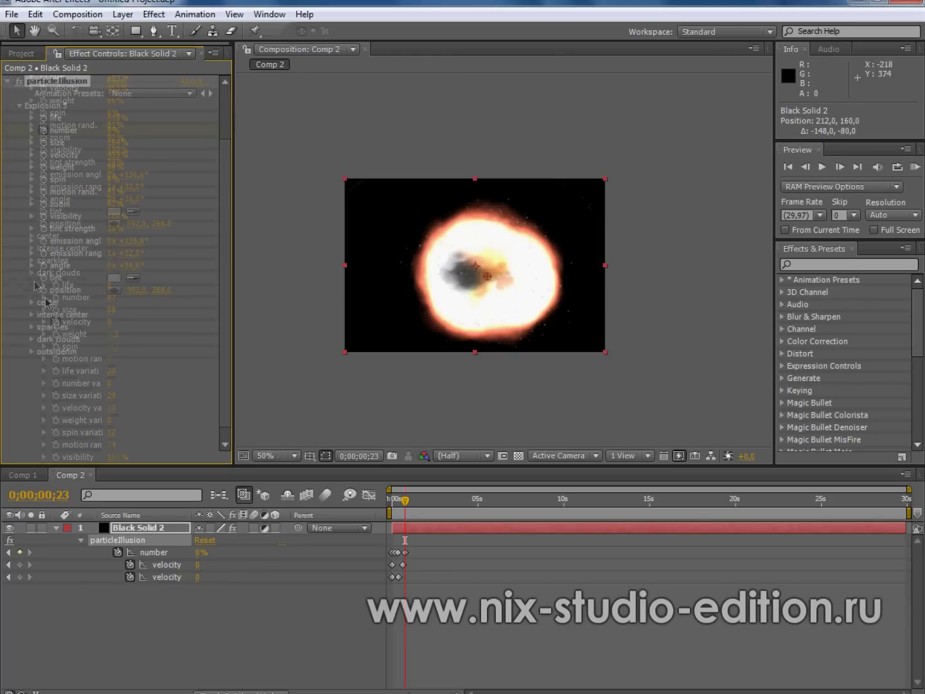
{"action": "left_click", "coordinate": [31, 272]}
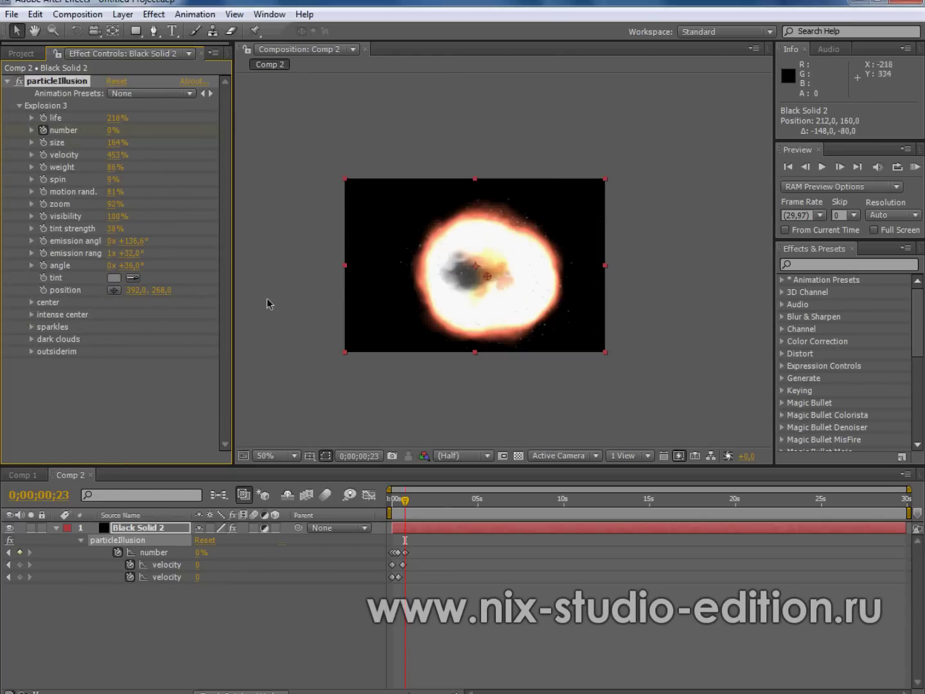
{"action": "left_click", "coordinate": [30, 327]}
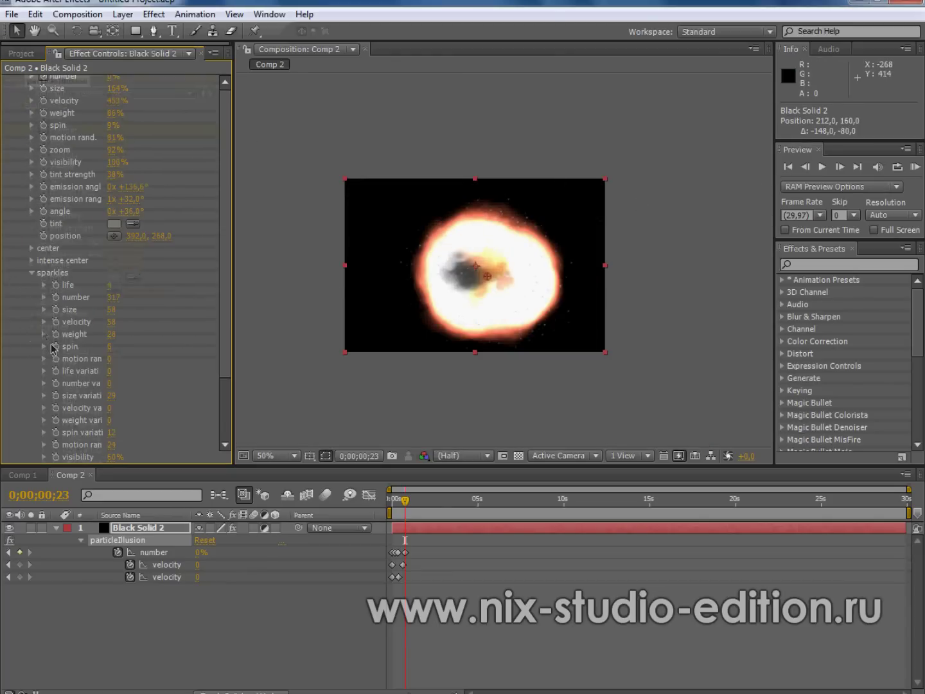
{"action": "left_click", "coordinate": [38, 297]}
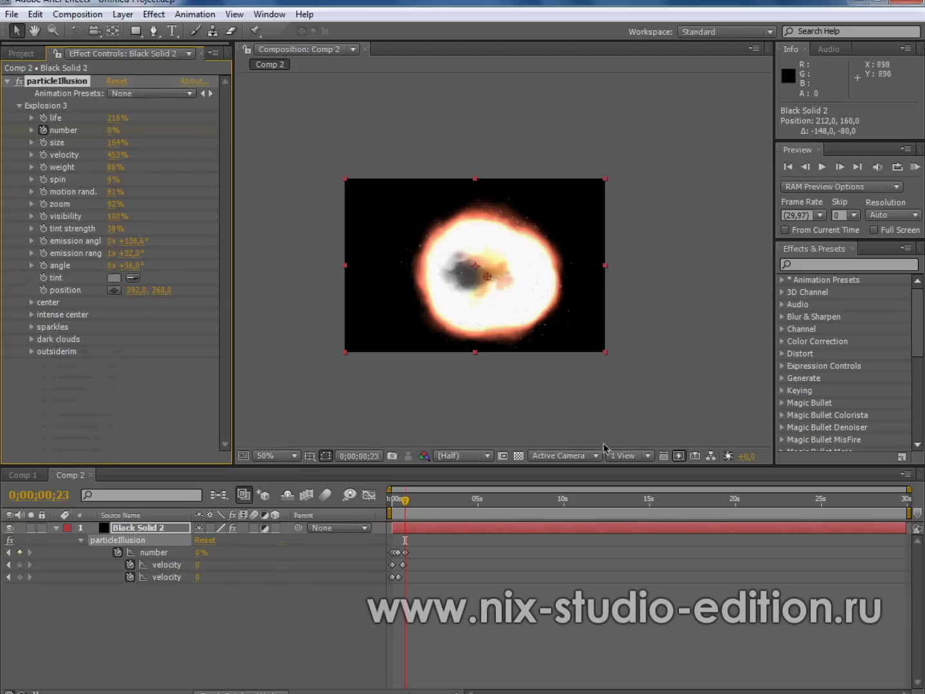
Set the current time to 0;00;01;14 in the explosion.
{"action": "left_click", "coordinate": [487, 503]}
{"action": "left_click_drag", "start_coordinate": [395, 506], "coordinate": [374, 520]}
{"action": "left_click", "coordinate": [418, 502]}
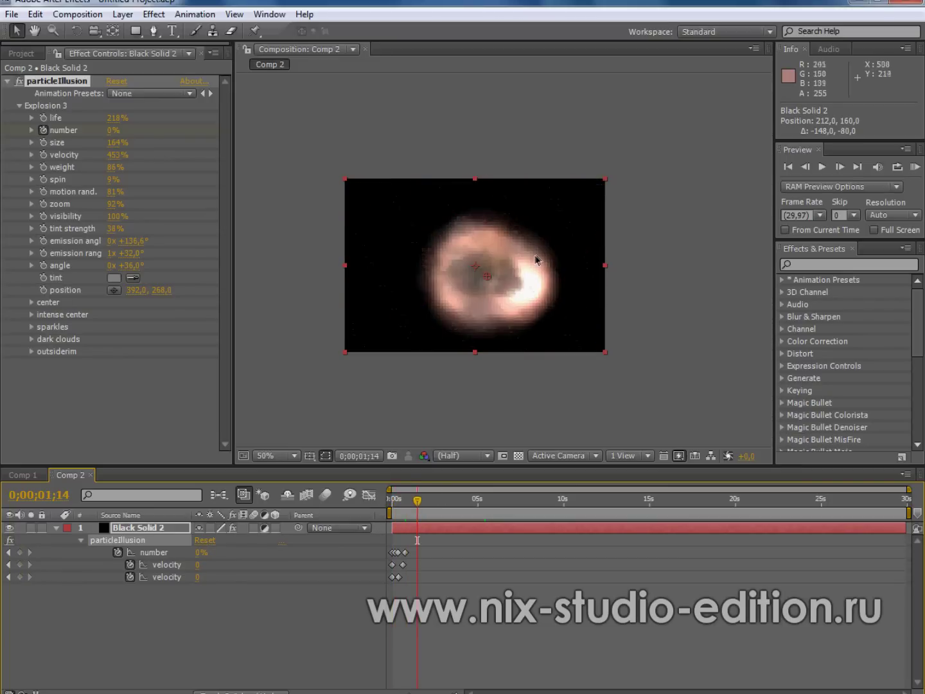
{"action": "scroll", "coordinate": [462, 309], "scroll_direction": "up", "scroll_amount": 2}
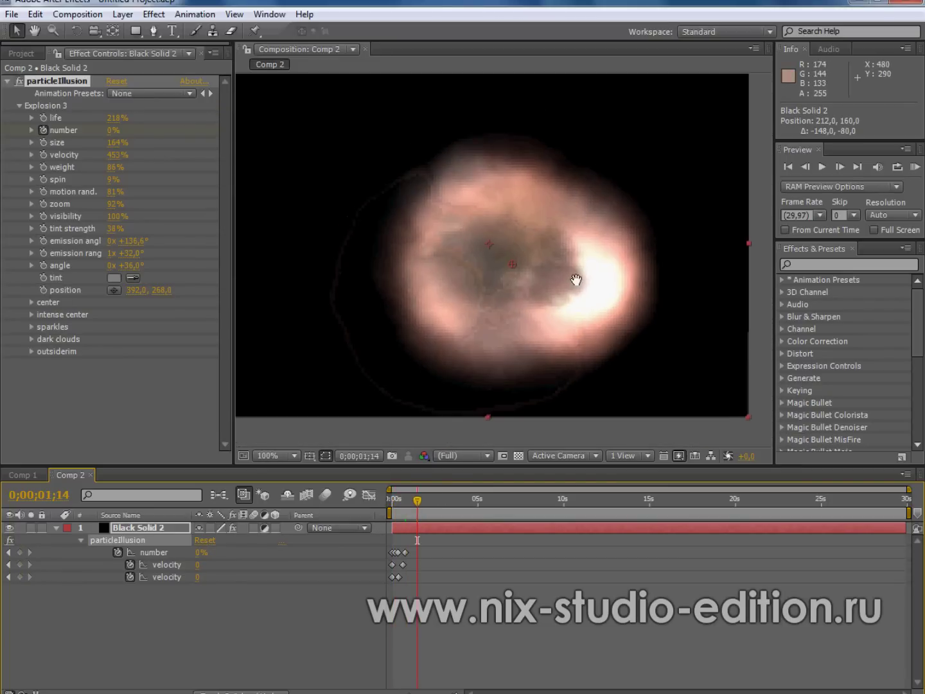
{"action": "scroll", "coordinate": [502, 228], "scroll_direction": "down", "scroll_amount": 2}
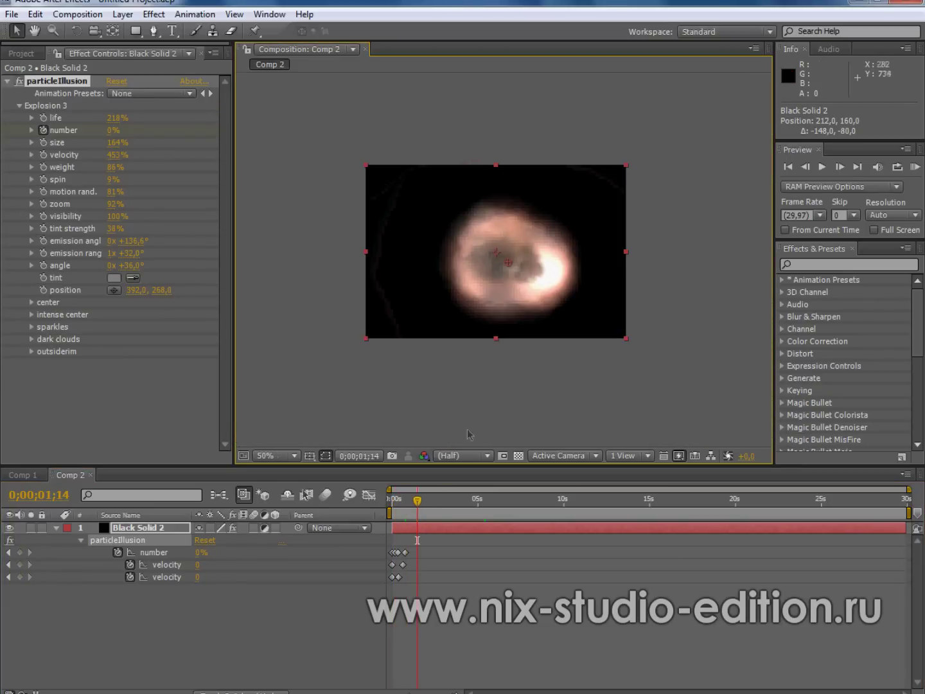
Turn on the transparency checkerboard and collapse the Black Solid 2 layer.
{"action": "left_click", "coordinate": [137, 525]}
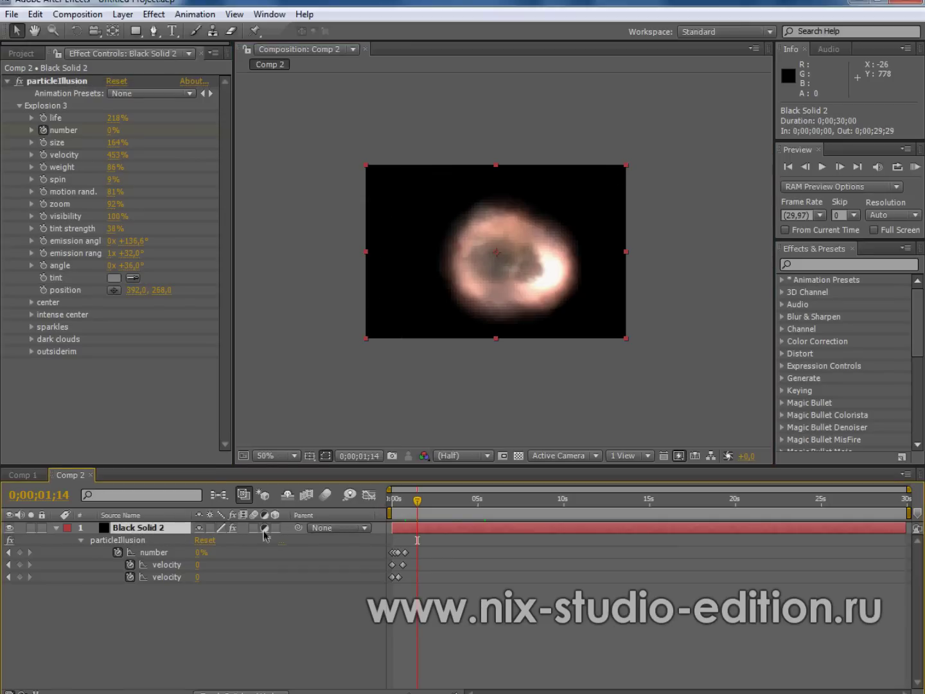
{"action": "left_click", "coordinate": [518, 455]}
{"action": "scroll", "coordinate": [503, 262], "scroll_direction": "up", "scroll_amount": 2}
{"action": "scroll", "coordinate": [504, 326], "scroll_direction": "down", "scroll_amount": 2}
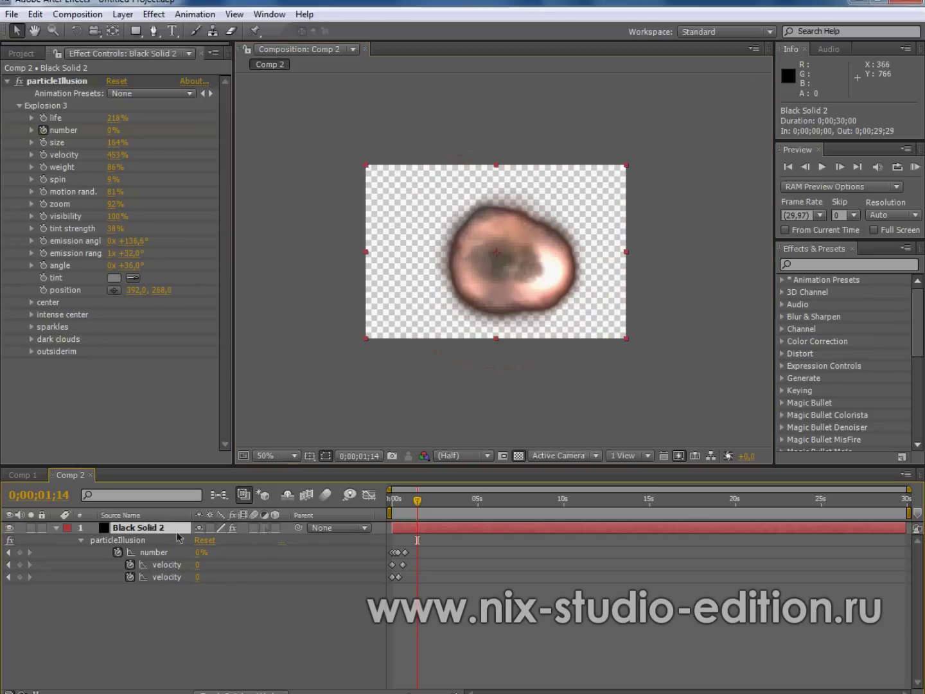
{"action": "left_click", "coordinate": [57, 527]}
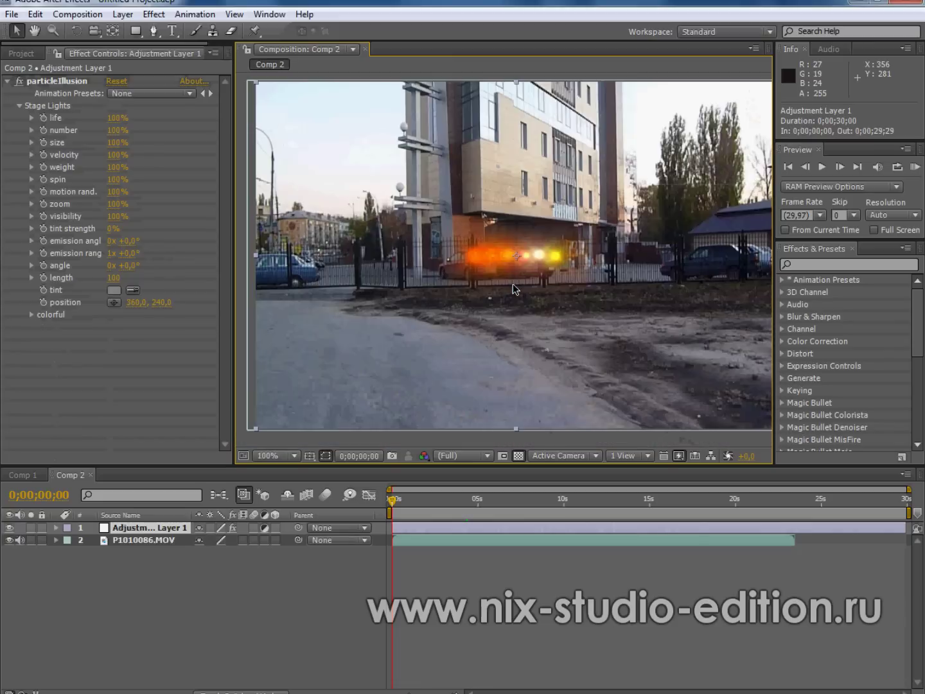
Drag the Stage Lights emitter up-left to 179,0, 159,0 and zoom the view to 50%.
{"action": "left_click_drag", "start_coordinate": [512, 285], "coordinate": [511, 284]}
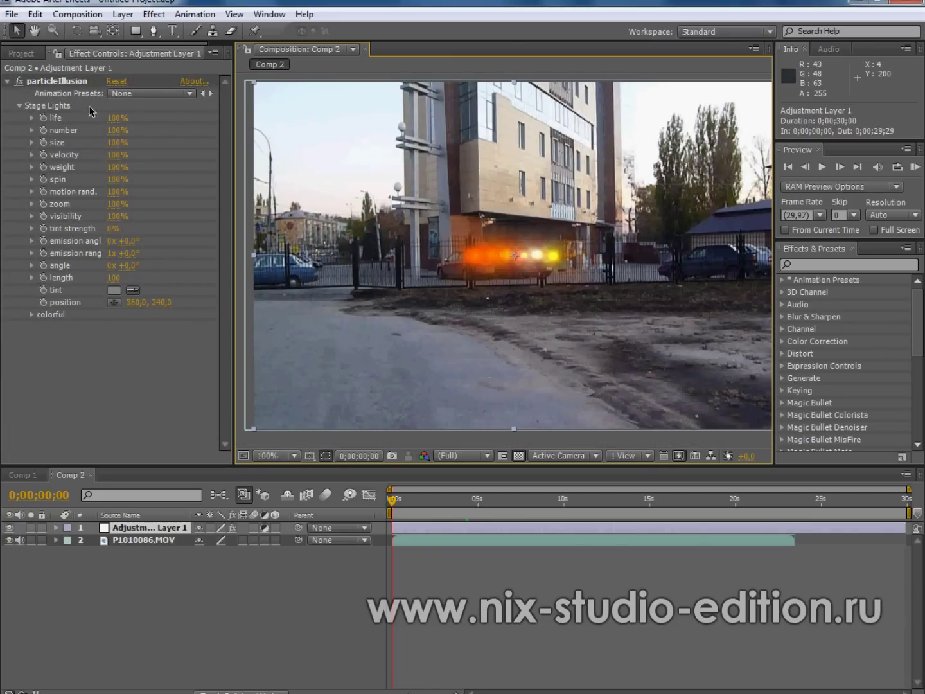
{"action": "left_click", "coordinate": [64, 82]}
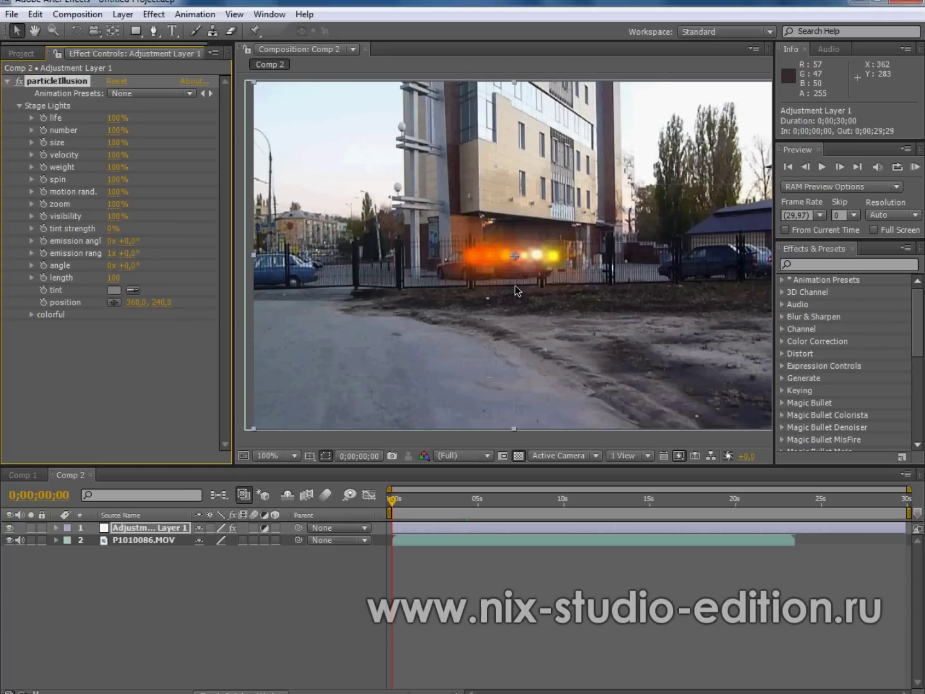
{"action": "left_click_drag", "start_coordinate": [514, 255], "coordinate": [384, 198]}
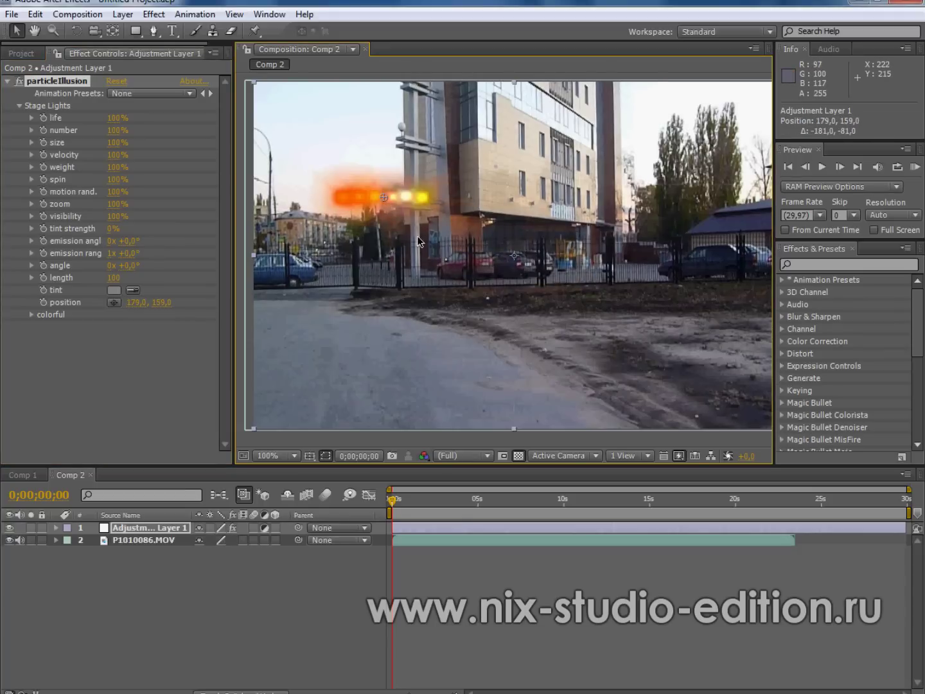
{"action": "key", "text": "comma"}
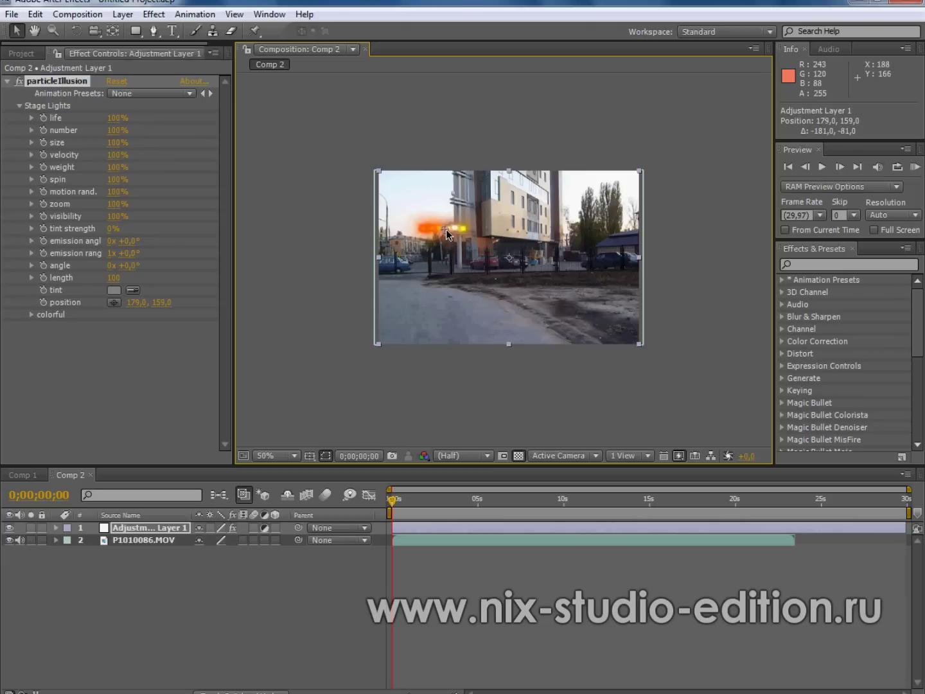
Collapse the particleIllusion settings and select Adjustment Layer 1.
{"action": "left_click", "coordinate": [8, 81]}
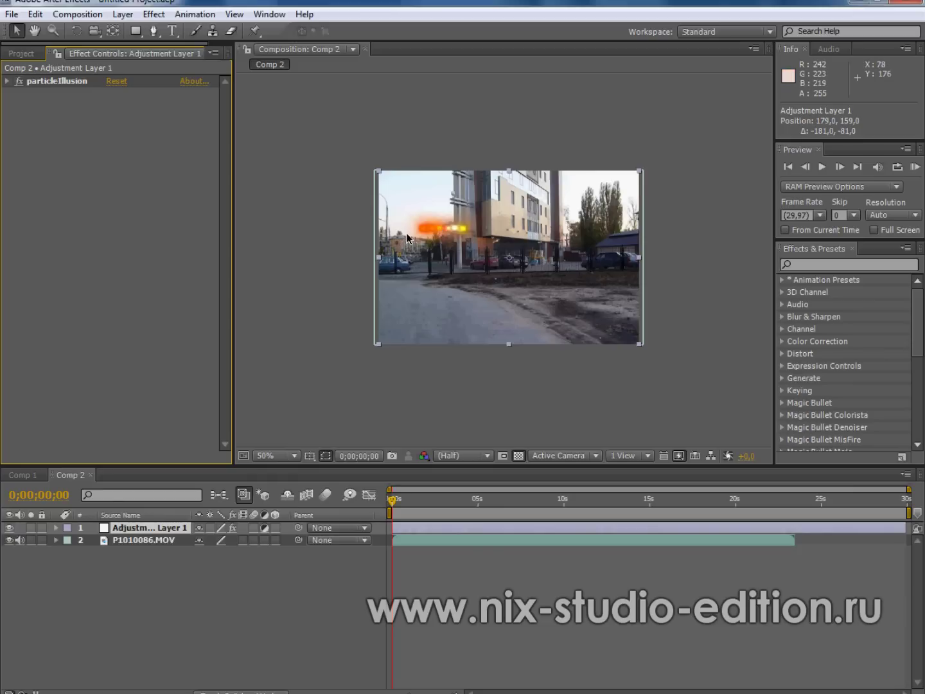
{"action": "left_click", "coordinate": [501, 325]}
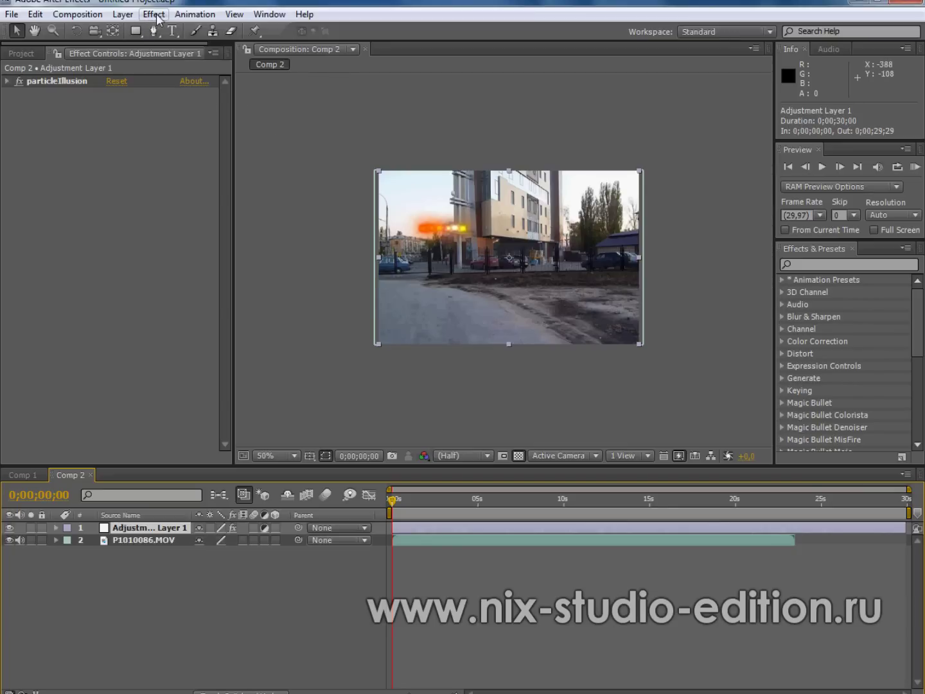
Browse the emitter library's Groups 1–9 and preview the Fountain u emitter.
{"action": "left_click", "coordinate": [74, 84]}
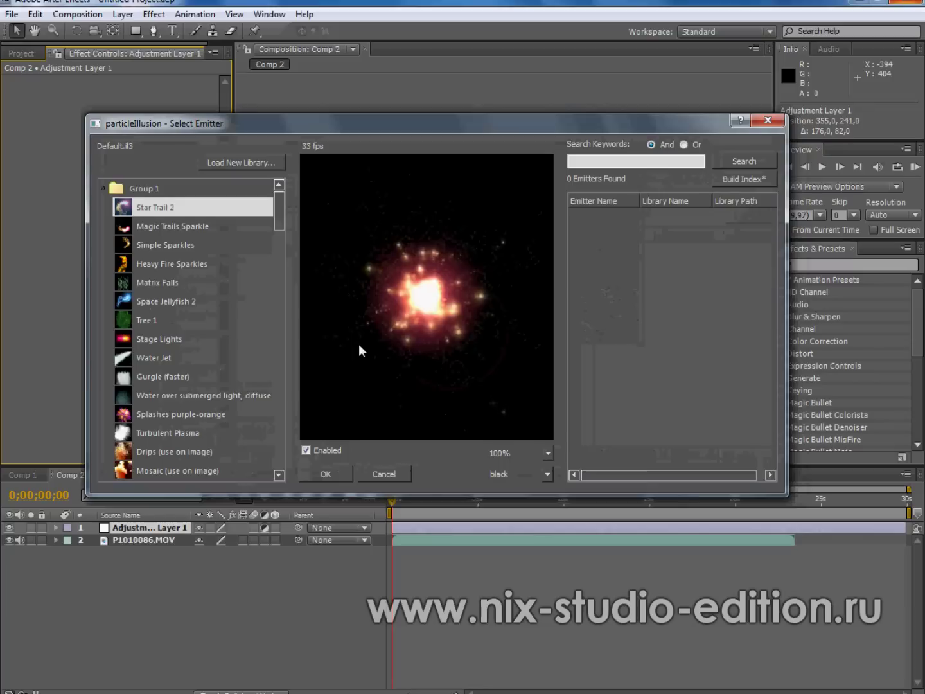
{"action": "left_click_drag", "start_coordinate": [276, 125], "coordinate": [271, 159]}
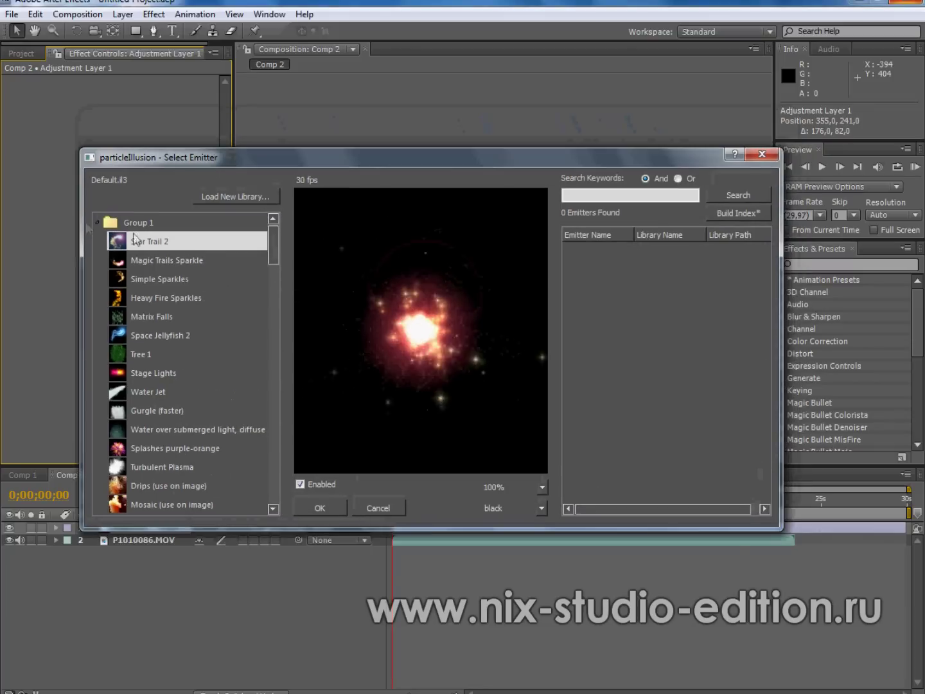
{"action": "left_click", "coordinate": [97, 222]}
{"action": "left_click", "coordinate": [96, 240]}
{"action": "left_click", "coordinate": [97, 259]}
{"action": "left_click", "coordinate": [97, 278]}
{"action": "left_click", "coordinate": [96, 298]}
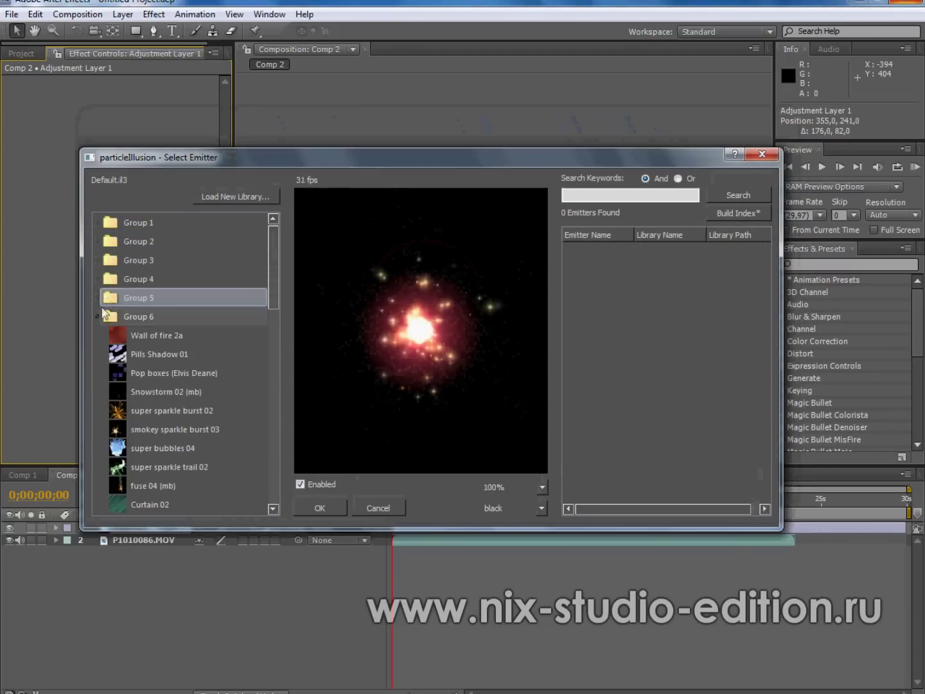
{"action": "left_click", "coordinate": [97, 316]}
{"action": "left_click", "coordinate": [97, 336]}
{"action": "left_click", "coordinate": [97, 355]}
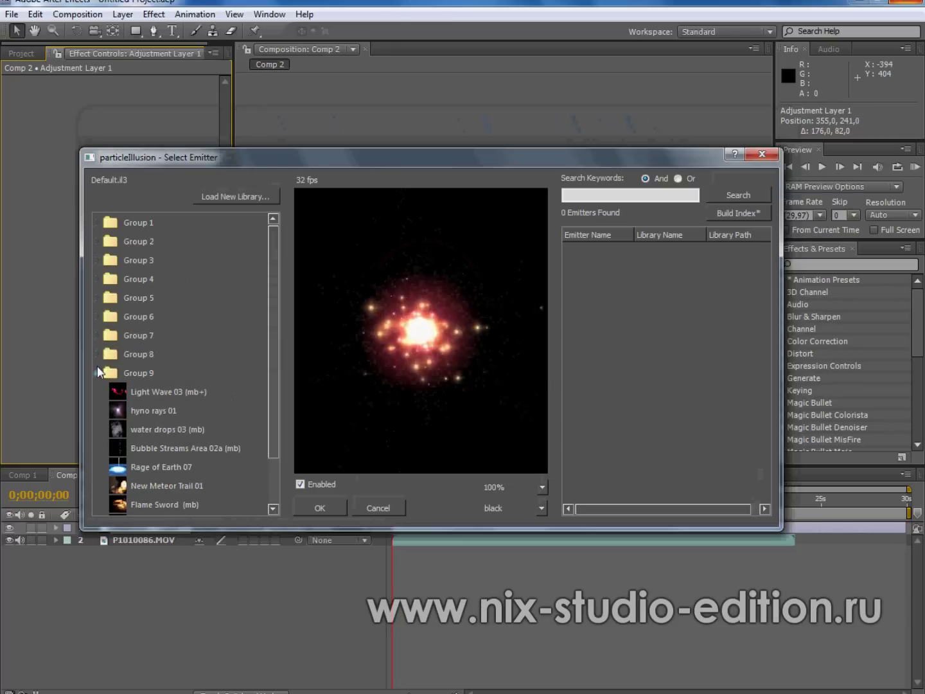
{"action": "left_click", "coordinate": [97, 373]}
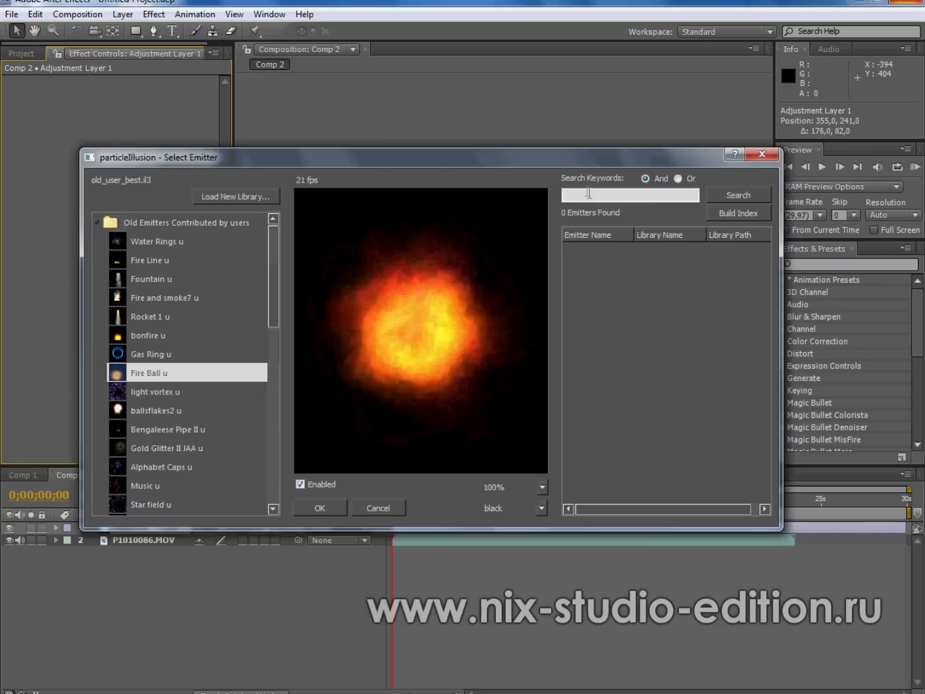
{"action": "left_click", "coordinate": [168, 280]}
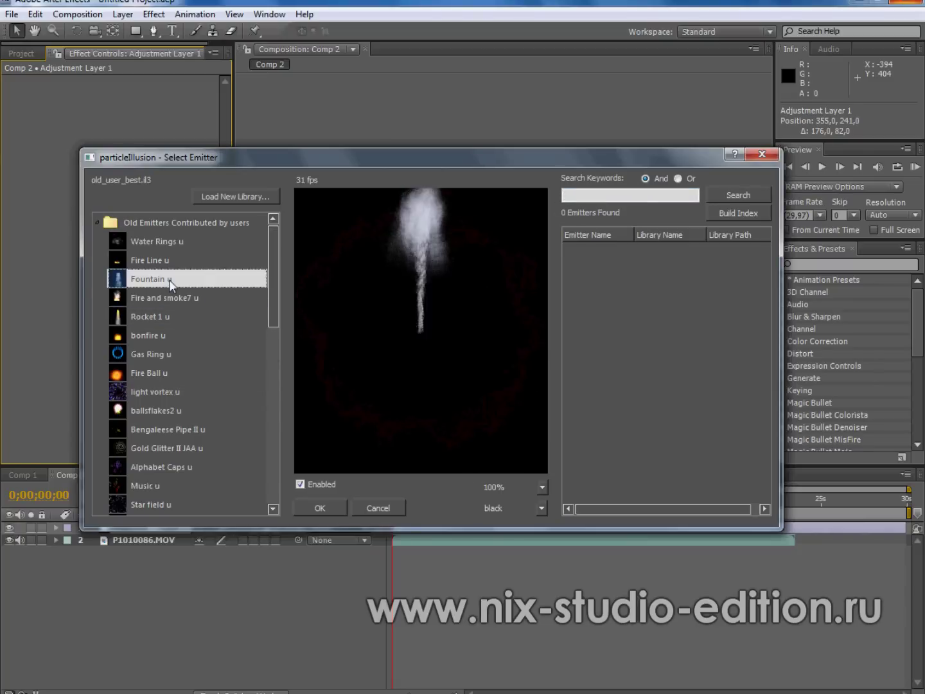
Search the emitter keywords for 'fire', listing 82 firework emitters.
{"action": "left_click", "coordinate": [598, 200]}
{"action": "type", "text": "wat"}
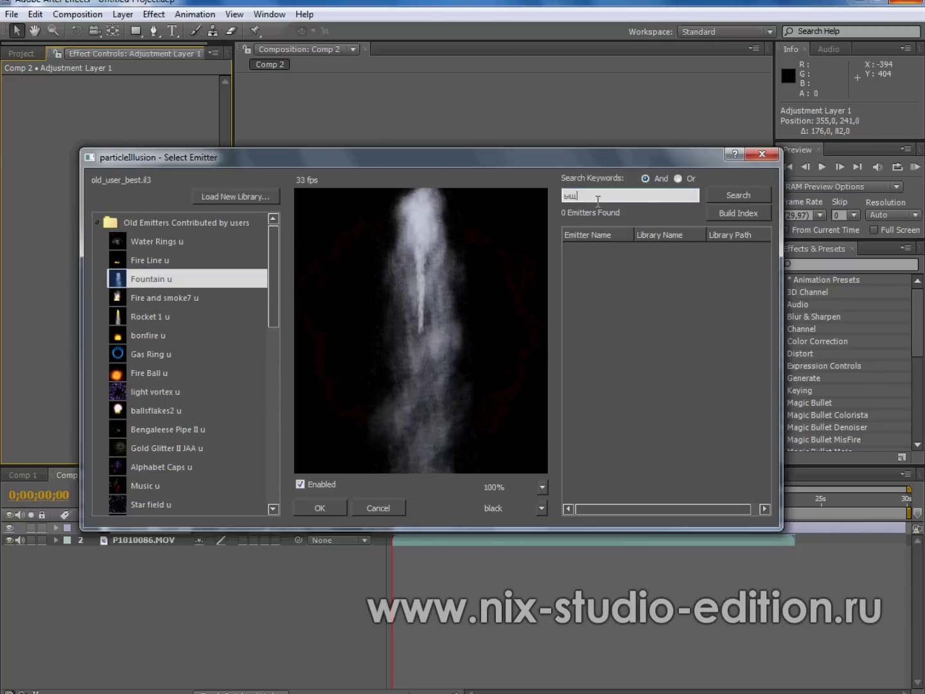
{"action": "key", "text": "BackSpace"}
{"action": "key", "text": "BackSpace"}
{"action": "key", "text": "BackSpace"}
{"action": "type", "text": "firework"}
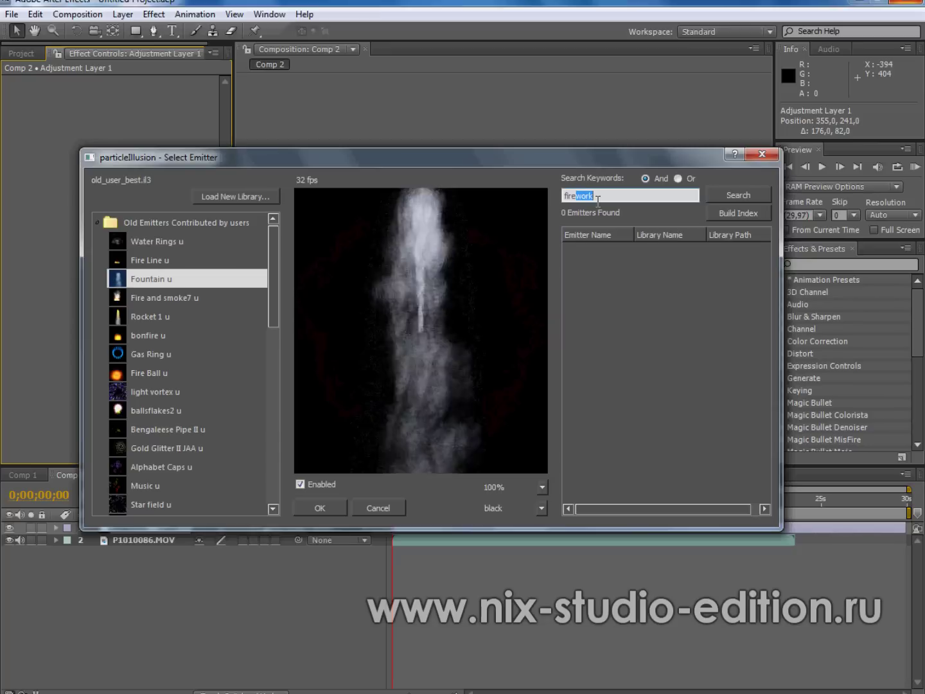
{"action": "key", "text": "Return"}
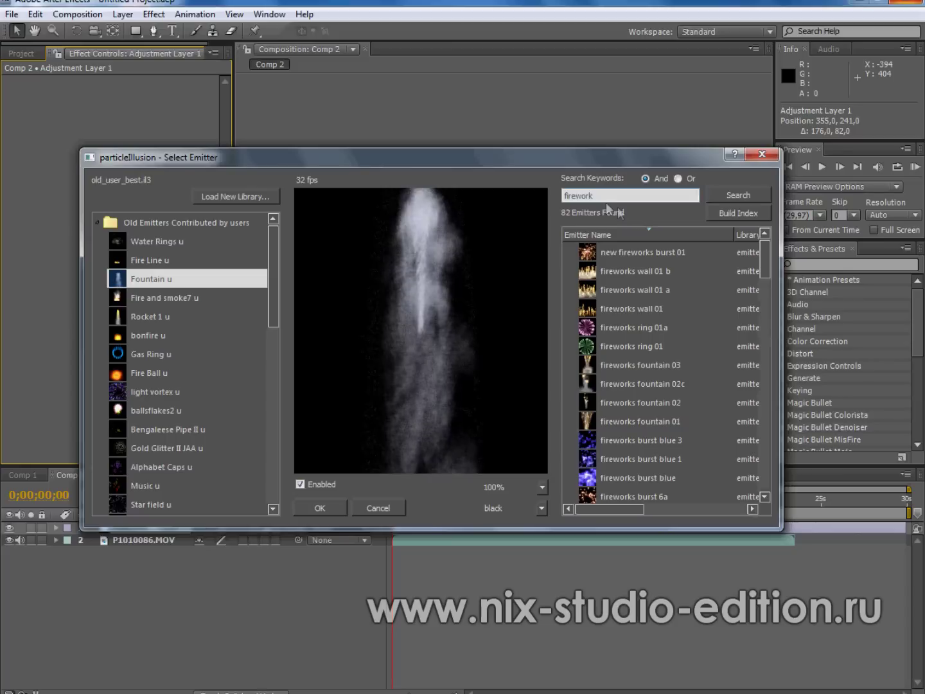
Preview fireworks burst 01, walls 01/01a/01b, ring 01a, fountains 03/02c/02, and burst 02.
{"action": "left_click", "coordinate": [622, 253]}
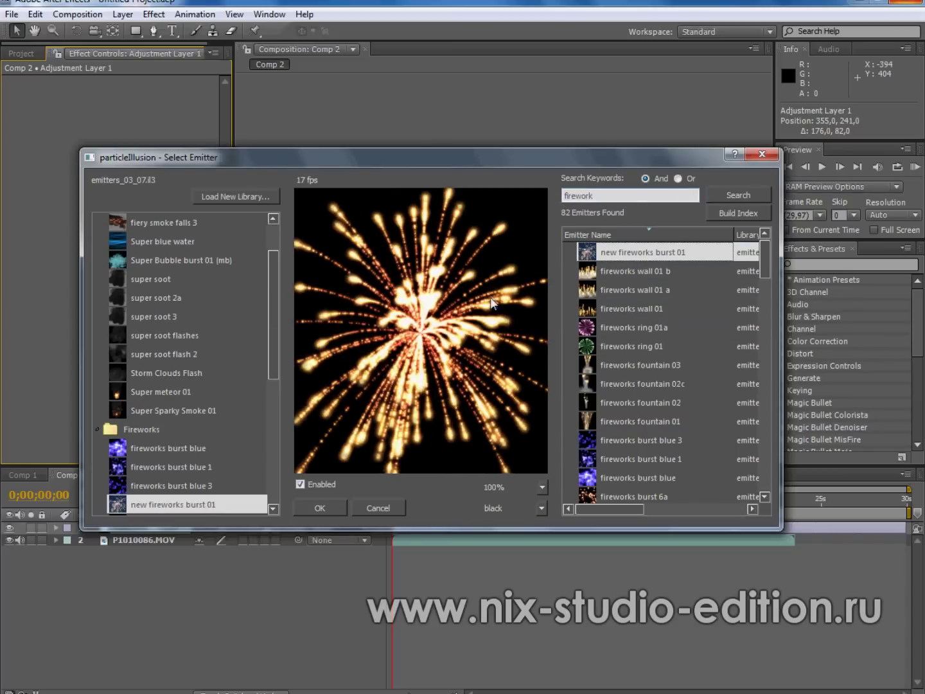
{"action": "left_click", "coordinate": [622, 275]}
{"action": "left_click", "coordinate": [623, 291]}
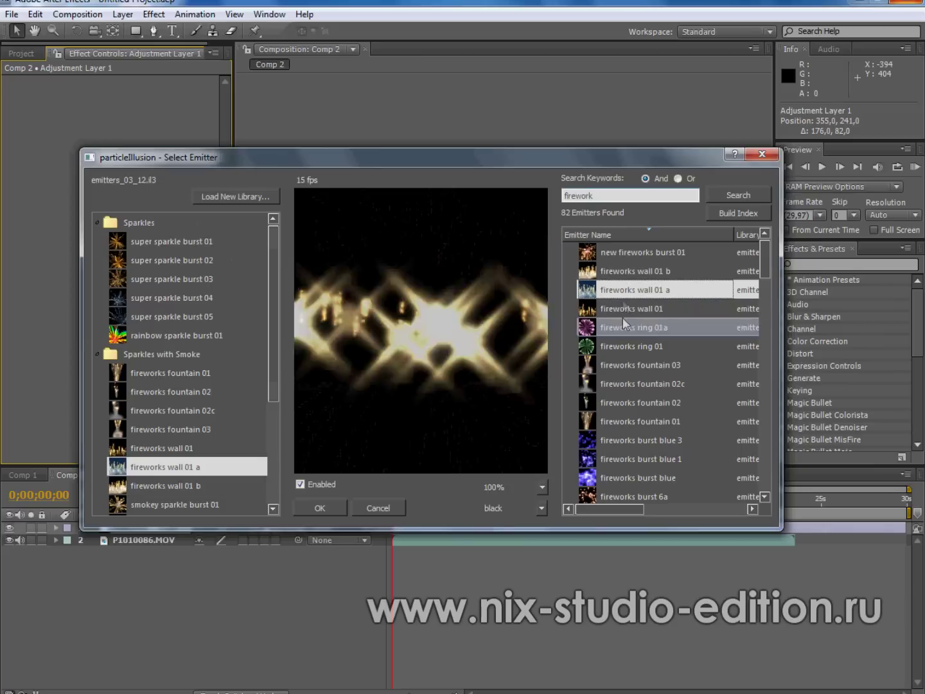
{"action": "left_click", "coordinate": [622, 315]}
{"action": "left_click", "coordinate": [624, 327]}
{"action": "left_click", "coordinate": [631, 365]}
{"action": "left_click", "coordinate": [636, 383]}
{"action": "left_click", "coordinate": [639, 402]}
{"action": "scroll", "coordinate": [642, 417], "scroll_direction": "down", "scroll_amount": 3}
{"action": "left_click", "coordinate": [641, 417]}
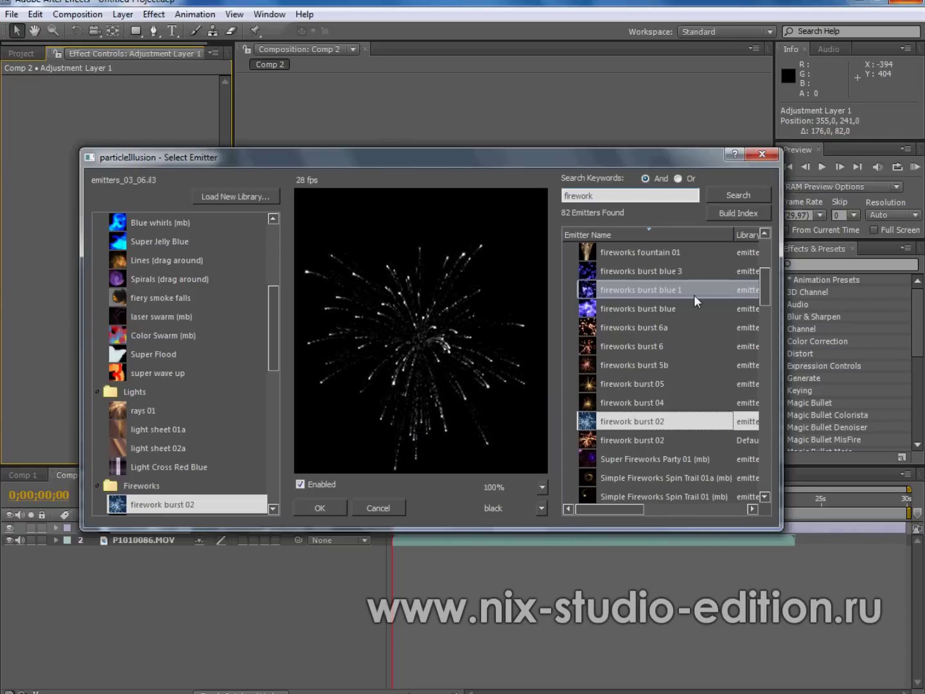
Preview bursts 02, 04, blue, Super Fireworks Party 01, Burst 03a, Line Falls 01, Ellipse In 03.
{"action": "left_click", "coordinate": [679, 442]}
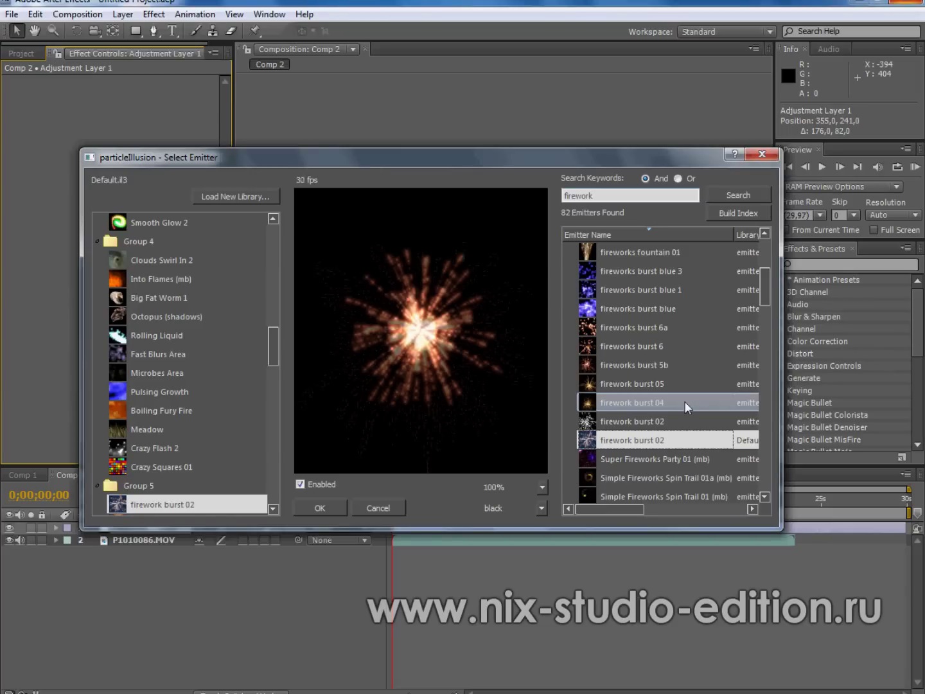
{"action": "left_click", "coordinate": [580, 403]}
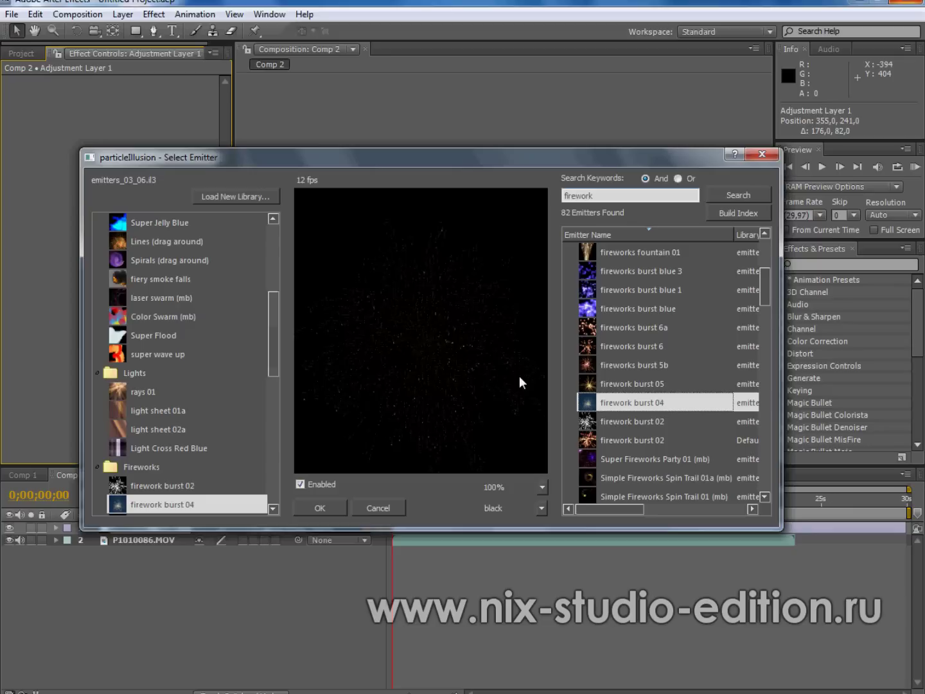
{"action": "left_click", "coordinate": [638, 309]}
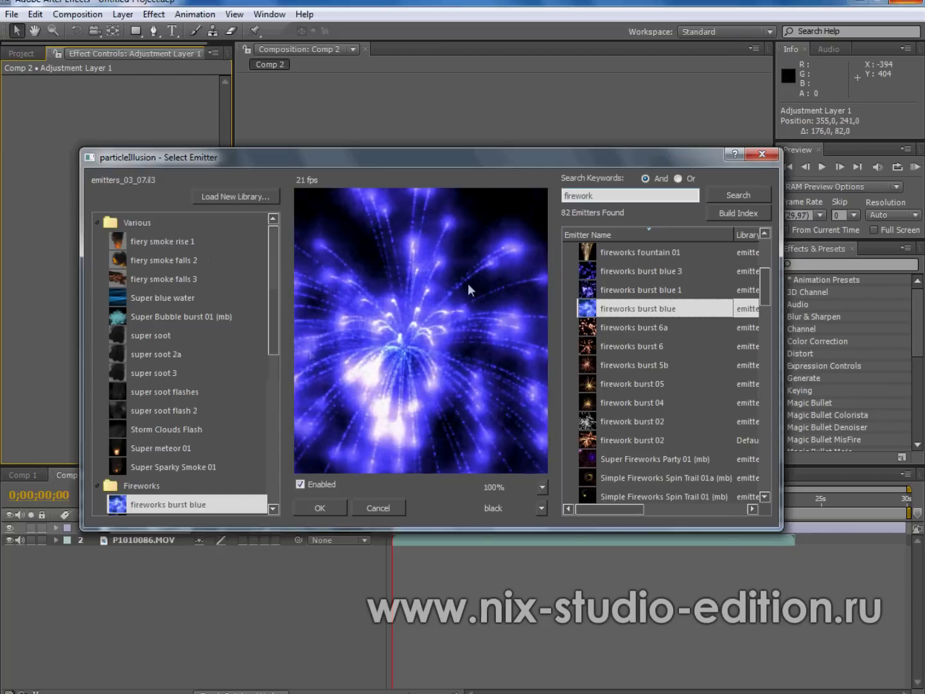
{"action": "left_click", "coordinate": [644, 459]}
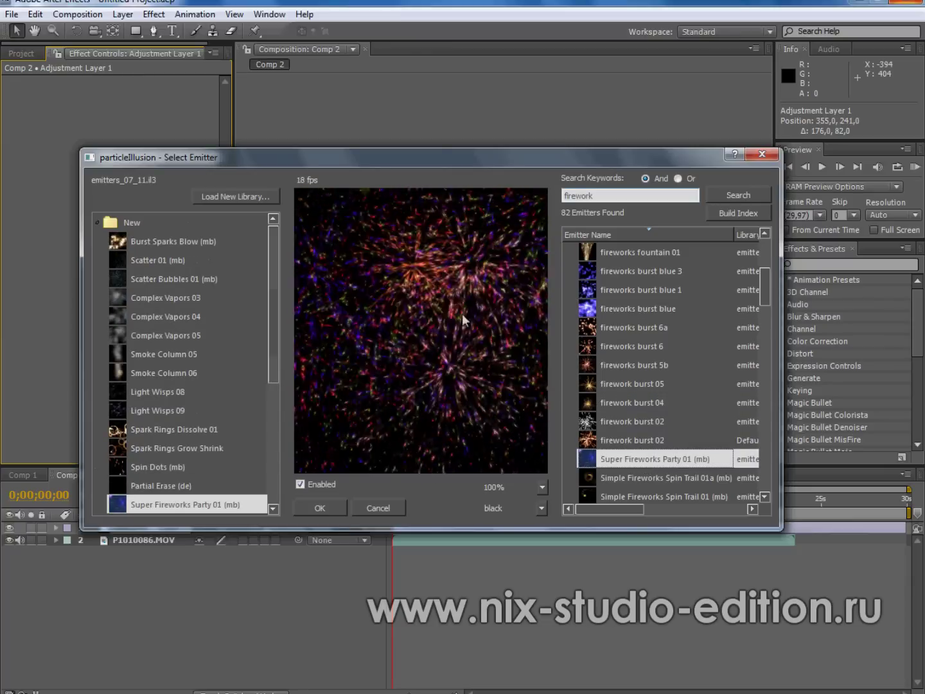
{"action": "scroll", "coordinate": [668, 400], "scroll_direction": "down", "scroll_amount": 2}
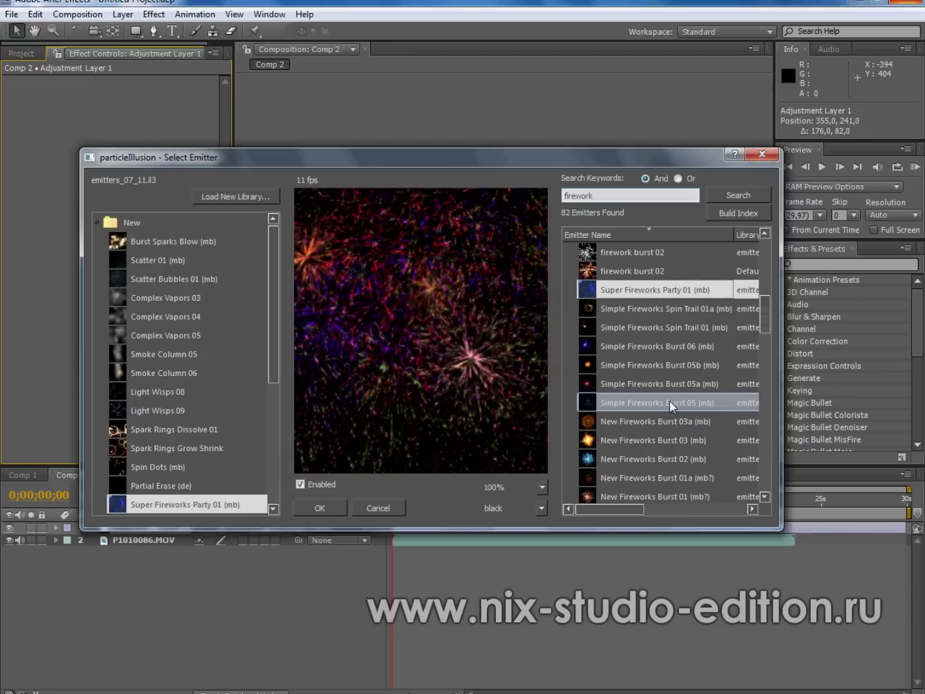
{"action": "scroll", "coordinate": [658, 424], "scroll_direction": "down", "scroll_amount": 1}
{"action": "left_click", "coordinate": [658, 424]}
{"action": "scroll", "coordinate": [658, 420], "scroll_direction": "down", "scroll_amount": 2}
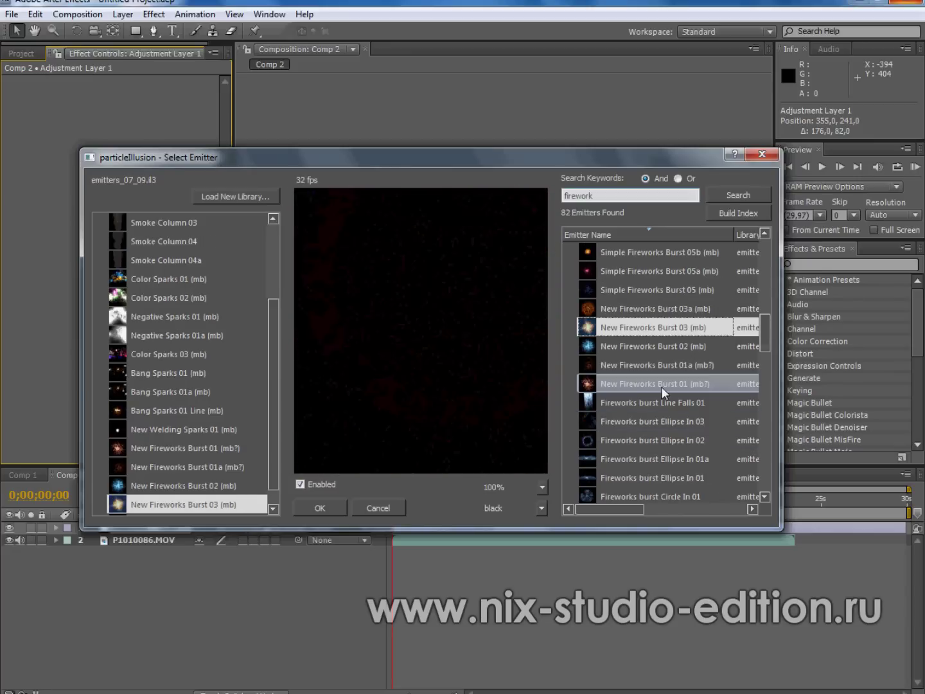
{"action": "left_click", "coordinate": [656, 403]}
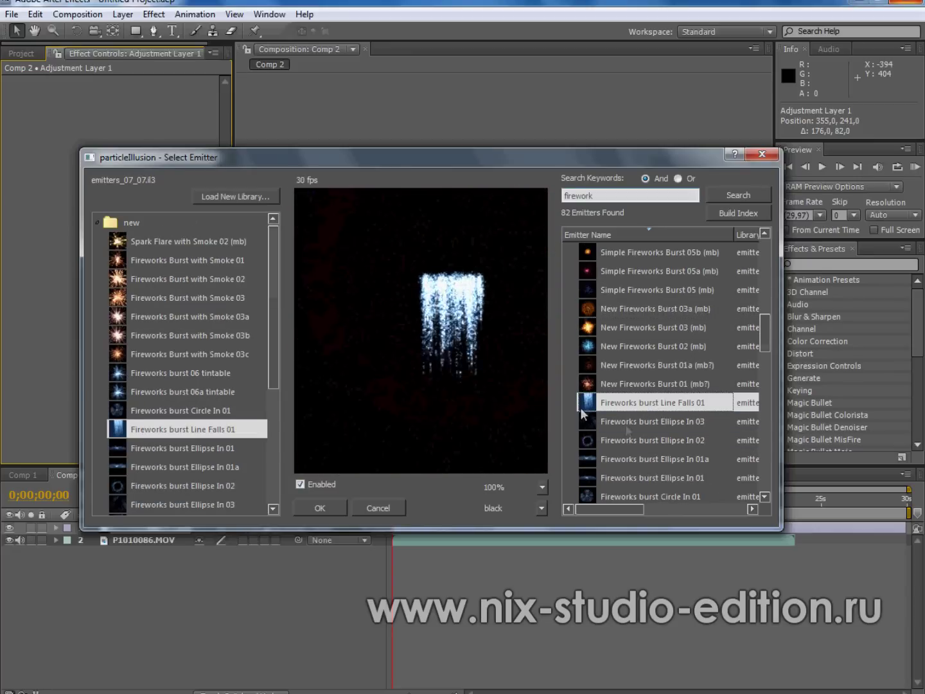
{"action": "left_click", "coordinate": [633, 427]}
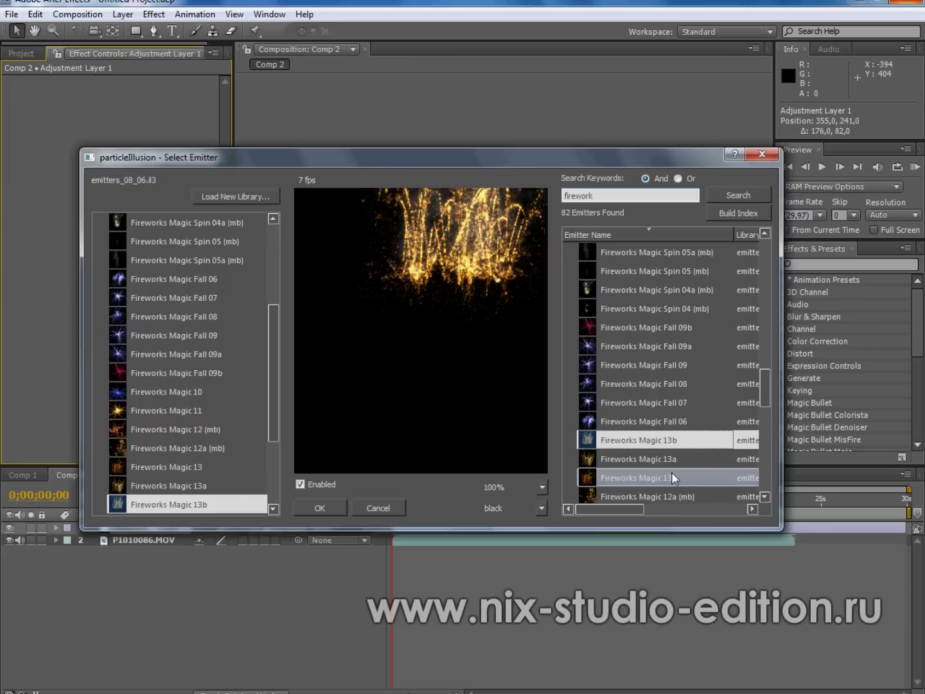
Pick Fireworks Magic 01b from the search results and confirm it.
{"action": "scroll", "coordinate": [672, 470], "scroll_direction": "down", "scroll_amount": 4}
{"action": "left_click", "coordinate": [672, 422]}
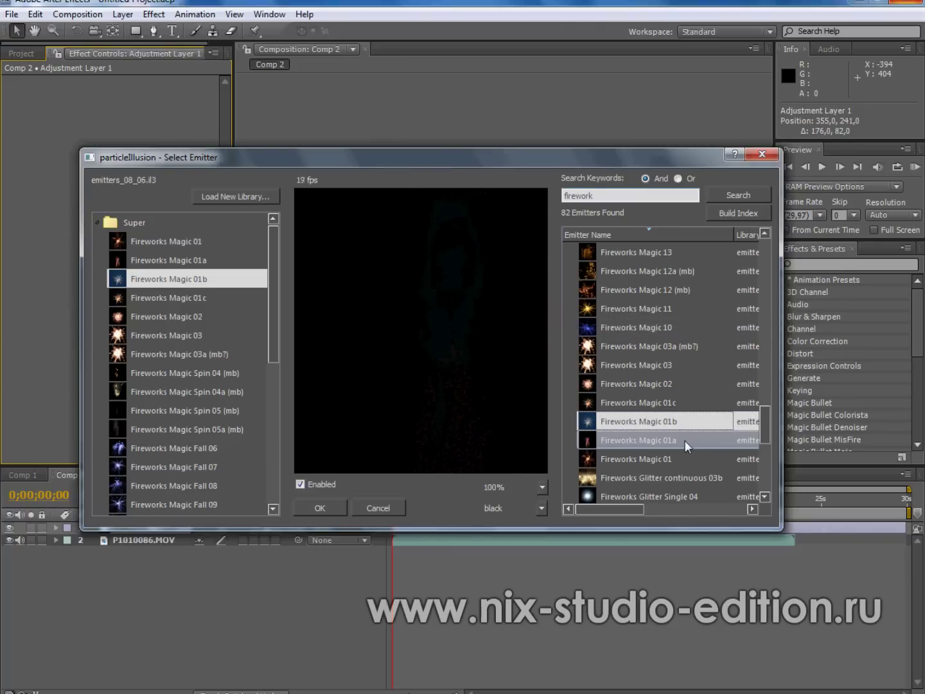
{"action": "key", "text": "Return"}
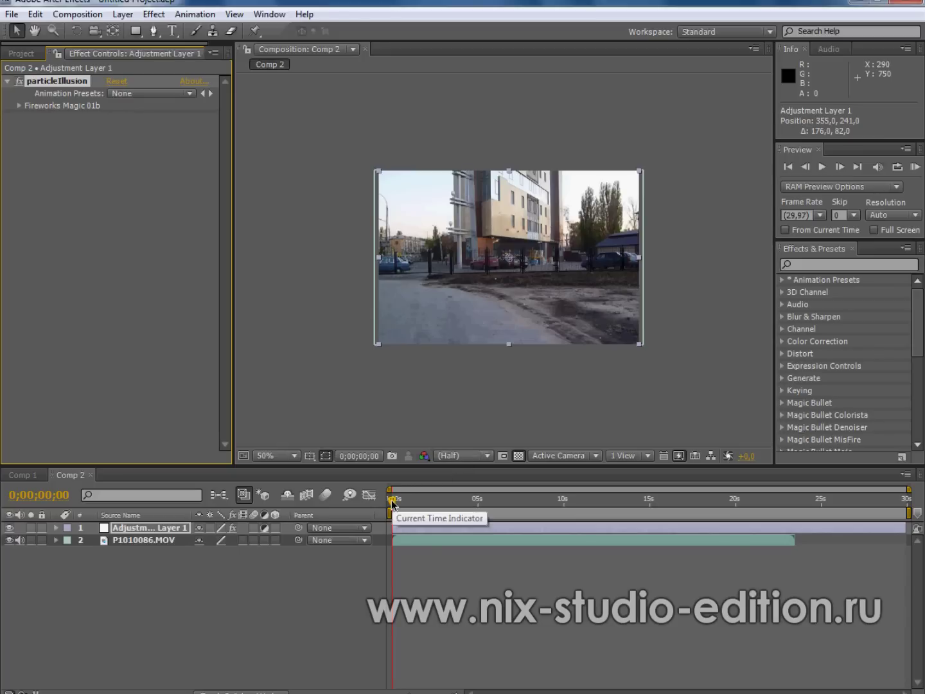
Move to frame 0;00;00;18 and inspect the orange firework burst, zooming the viewer out and back in.
{"action": "left_click_drag", "start_coordinate": [392, 501], "coordinate": [419, 505]}
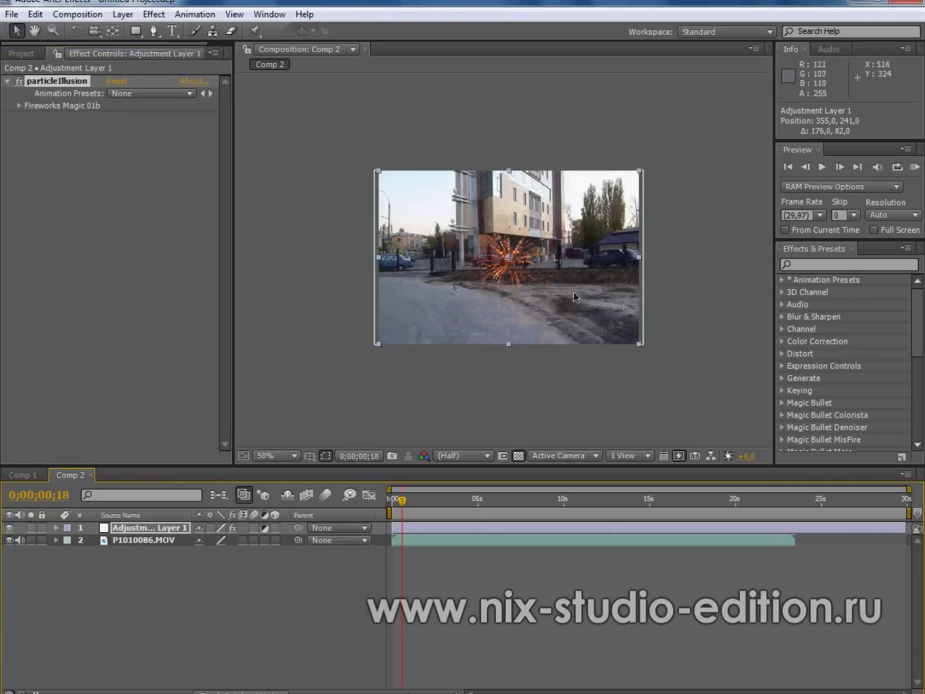
{"action": "scroll", "coordinate": [501, 264], "scroll_direction": "up", "scroll_amount": 4}
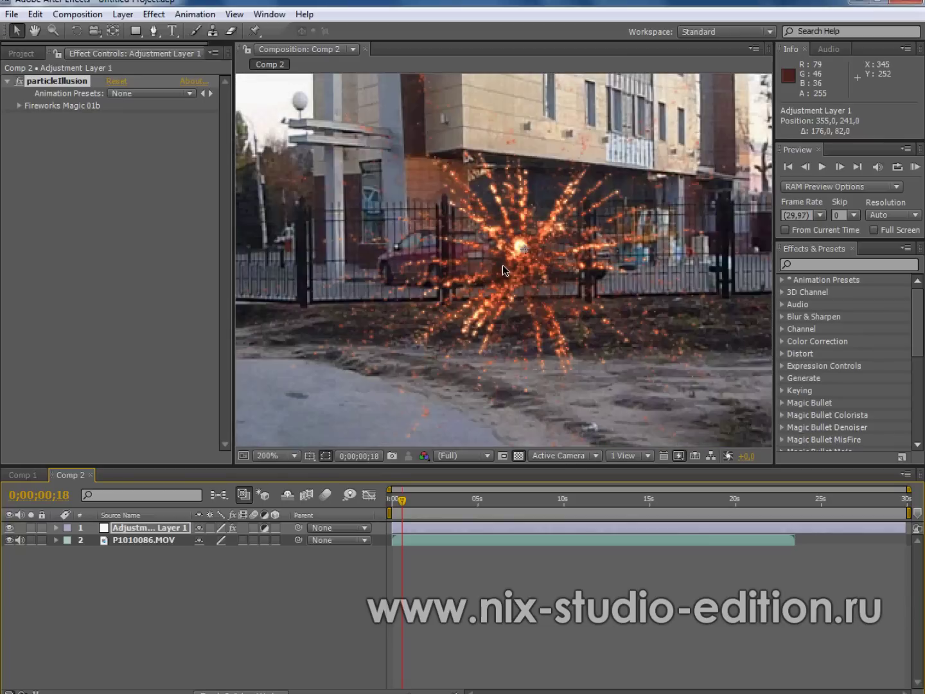
{"action": "scroll", "coordinate": [502, 264], "scroll_direction": "down", "scroll_amount": 1}
{"action": "left_click_drag", "start_coordinate": [502, 264], "coordinate": [530, 268]}
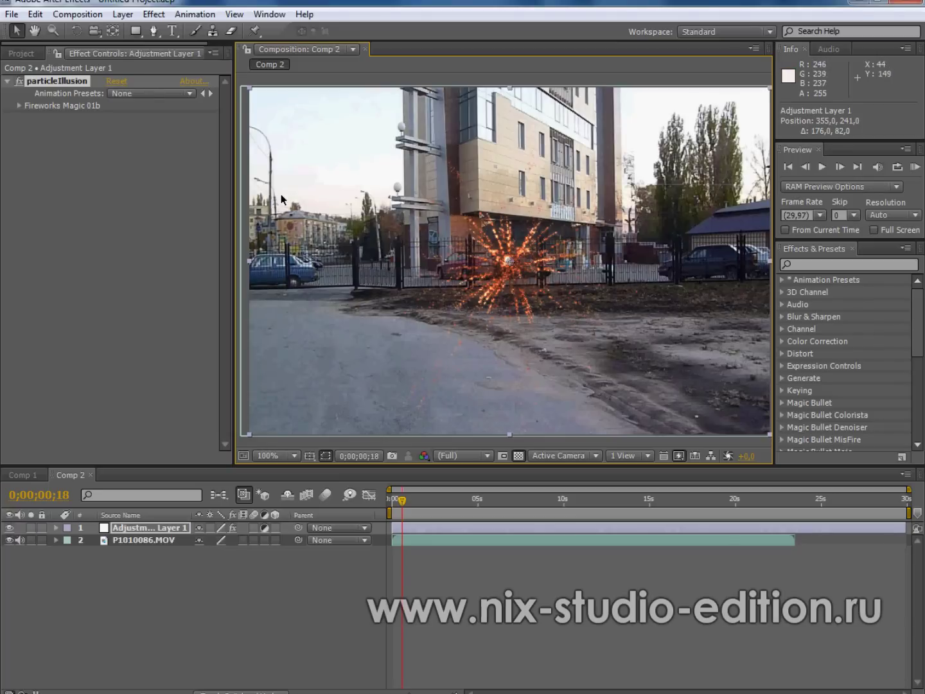
{"action": "key", "text": "comma"}
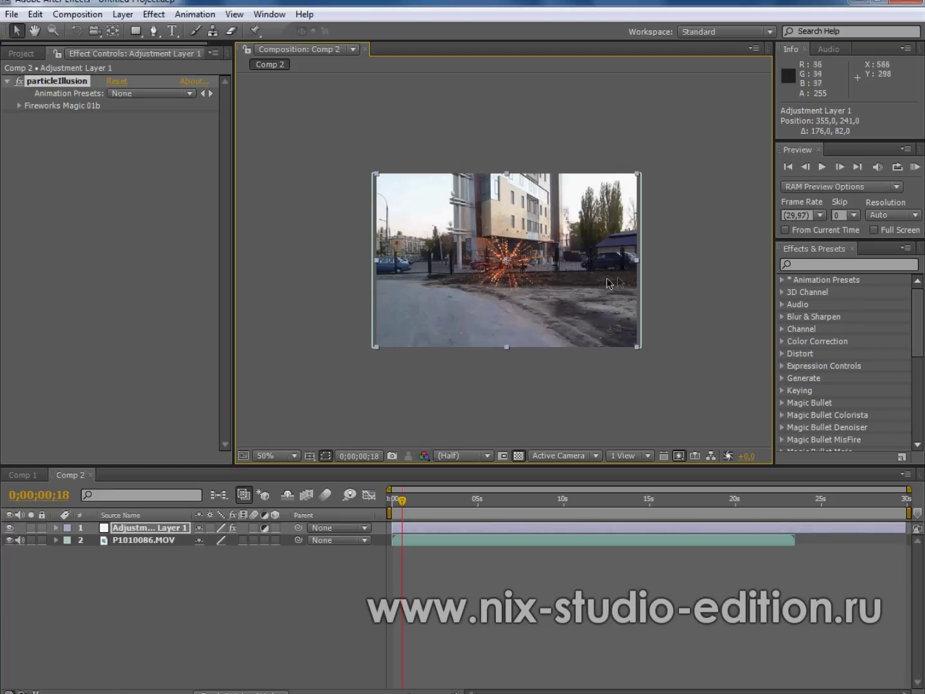
{"action": "key", "text": "period"}
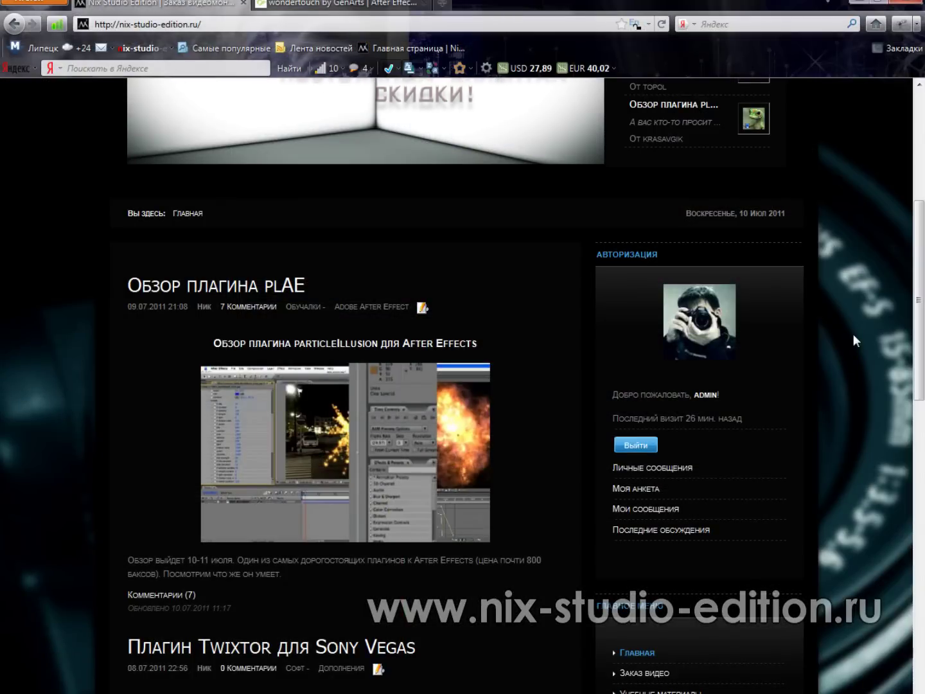
Scroll the nix-studio-edition.ru home page up to its header and particleIllusion review banner.
{"action": "scroll", "coordinate": [872, 444], "scroll_direction": "up", "scroll_amount": 4}
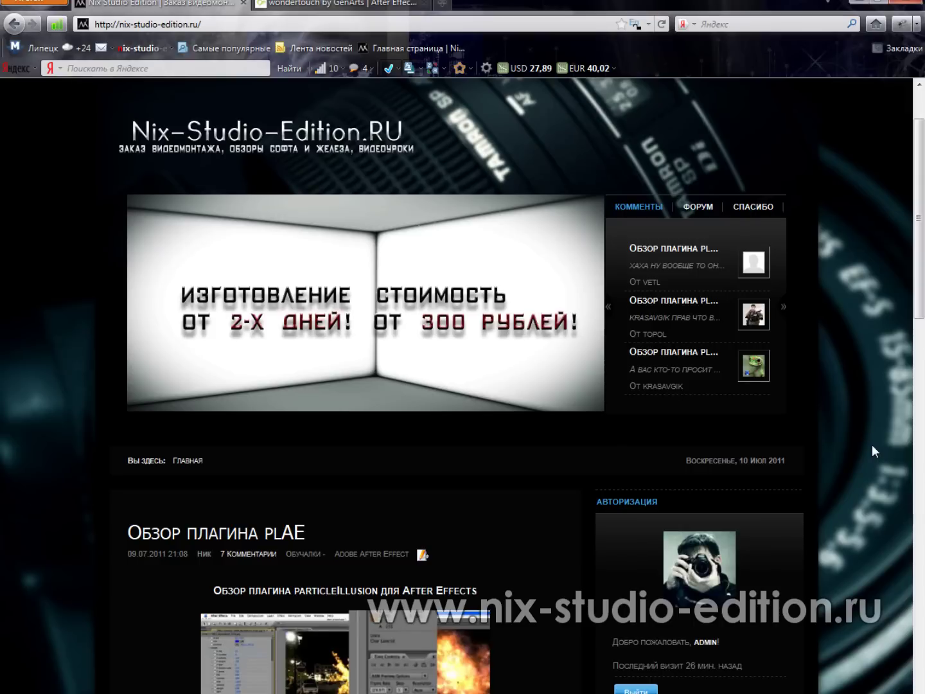